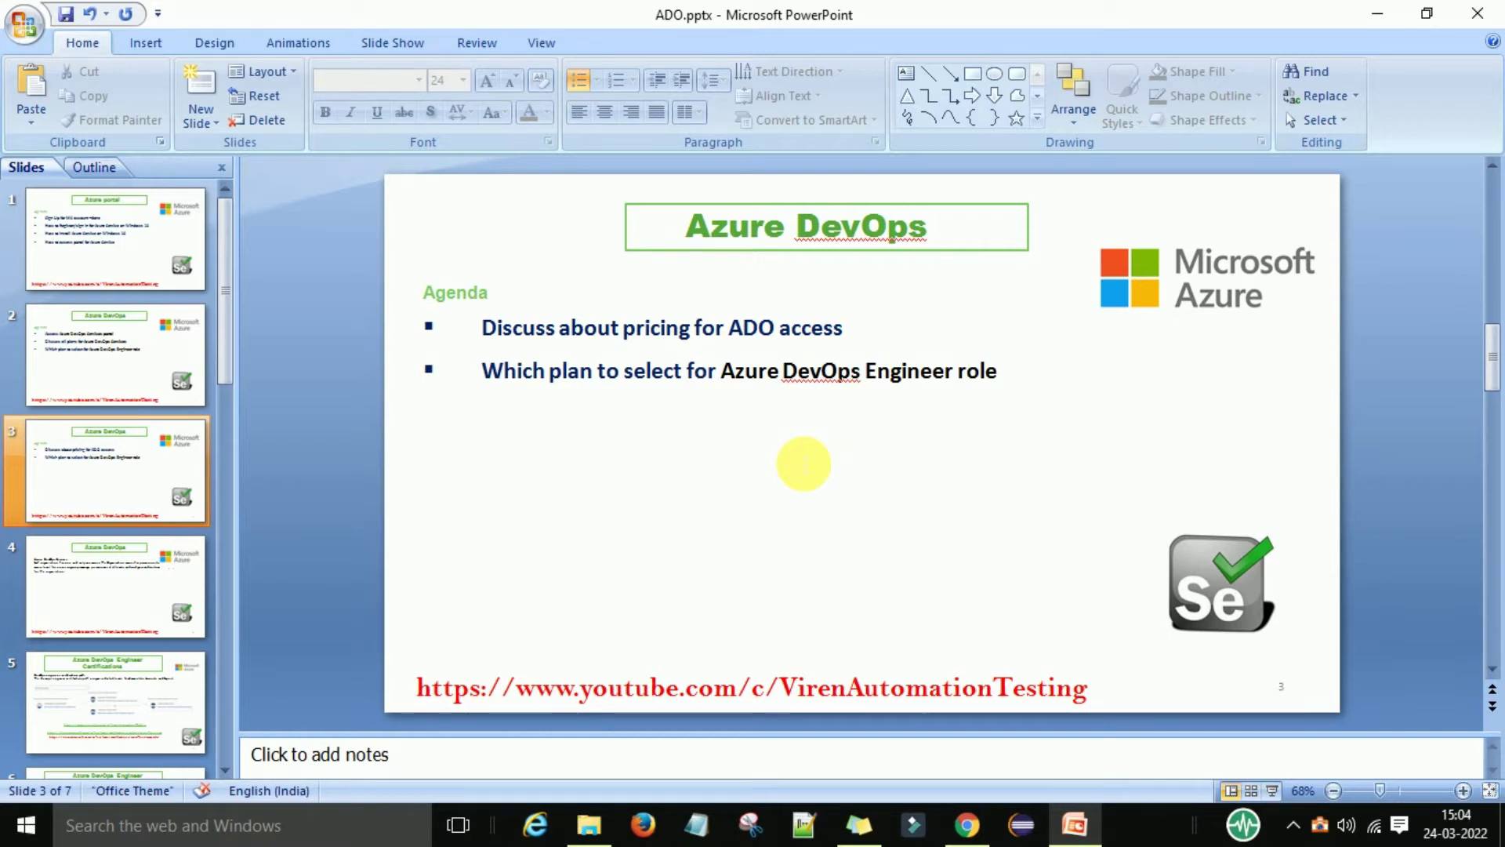
Search Google for 'azure devops' in Chrome.
click(967, 825)
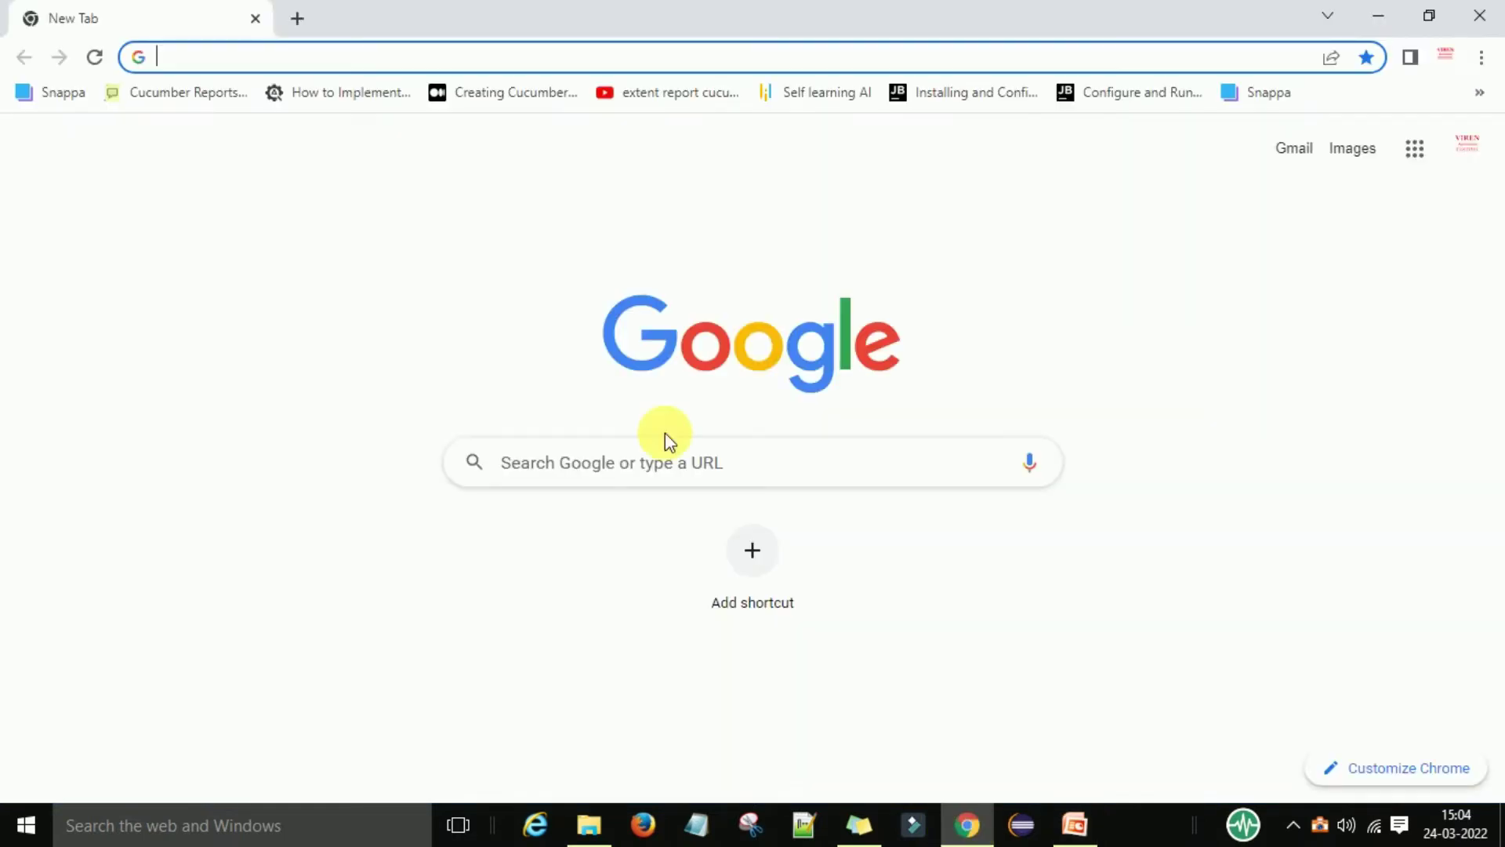
click(415, 69)
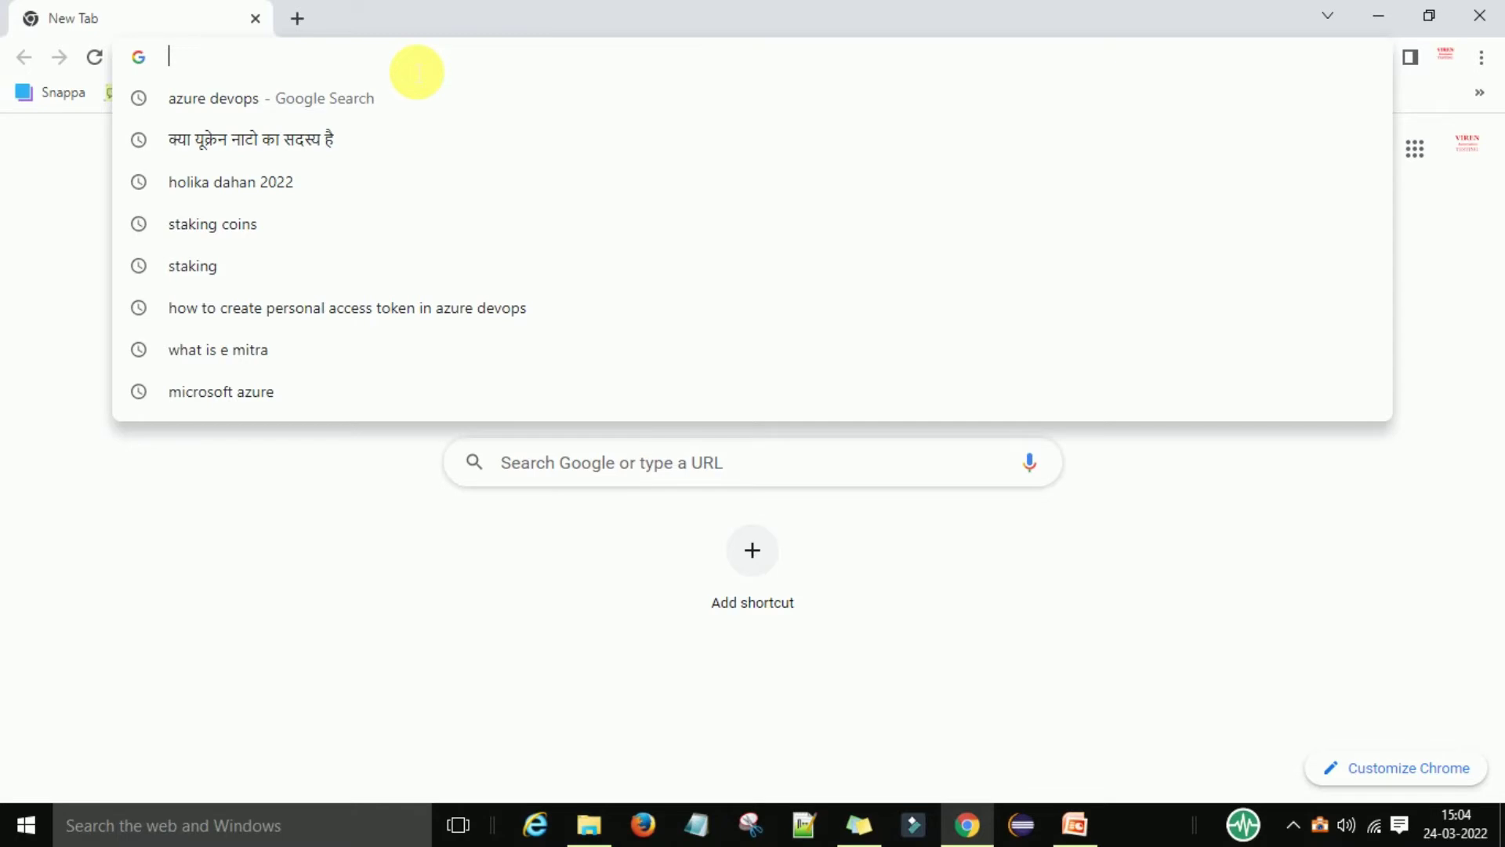
text(azure)
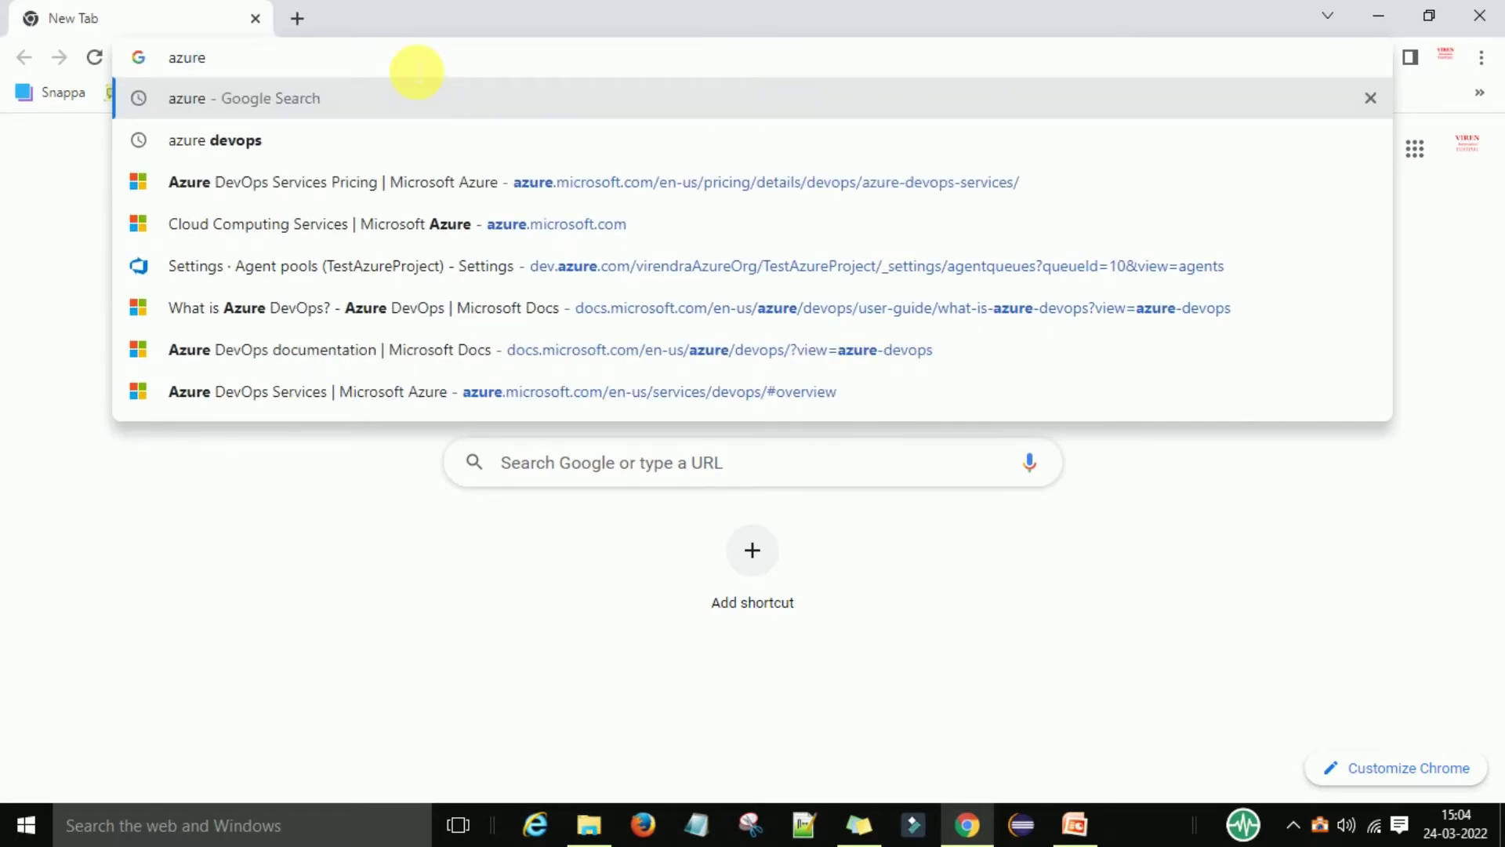
click(269, 140)
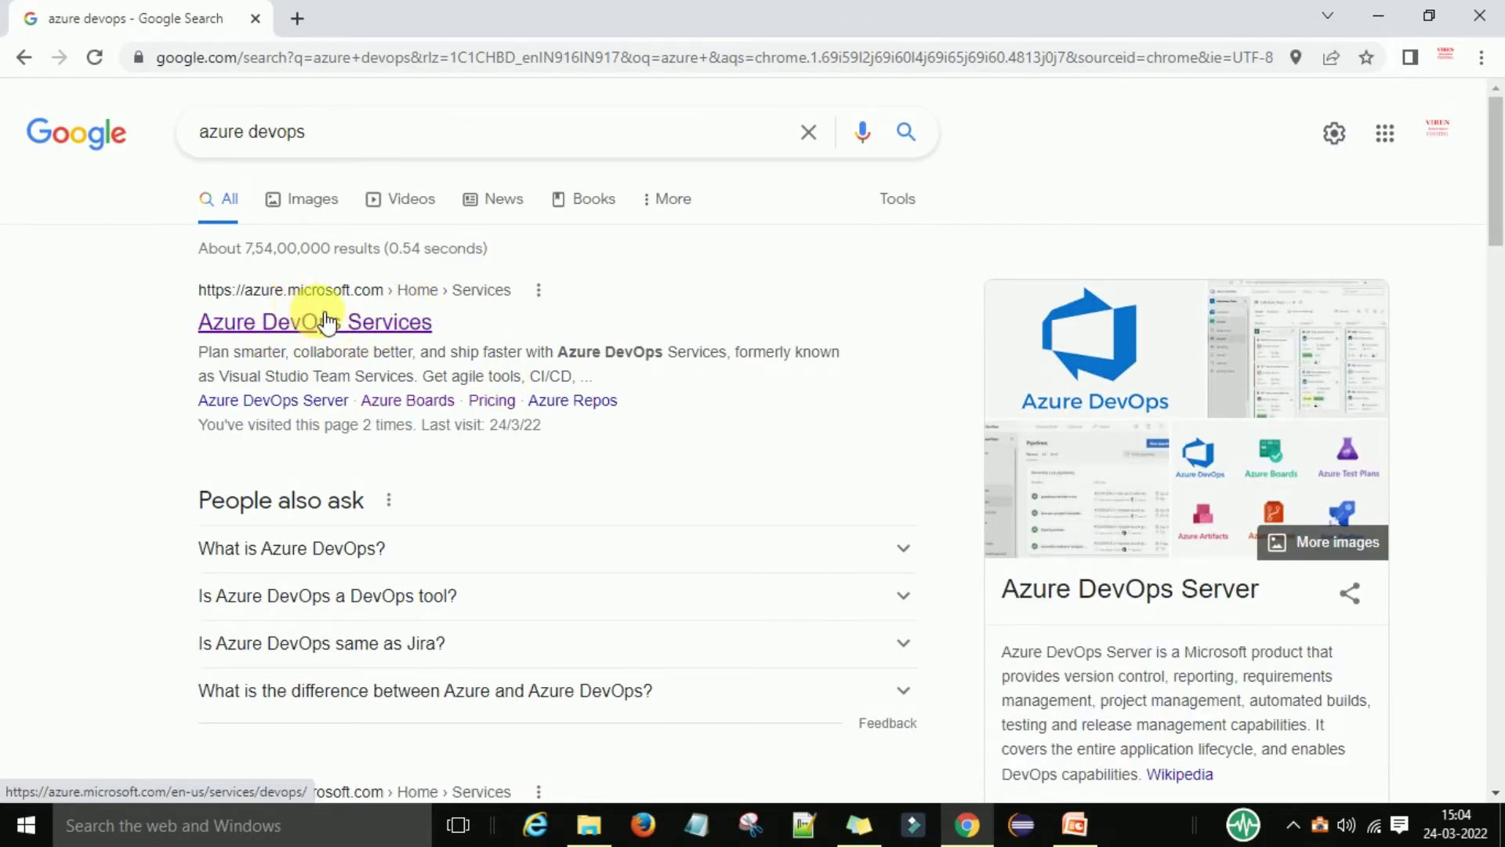
Open the Azure DevOps Services page from the Google results.
click(354, 329)
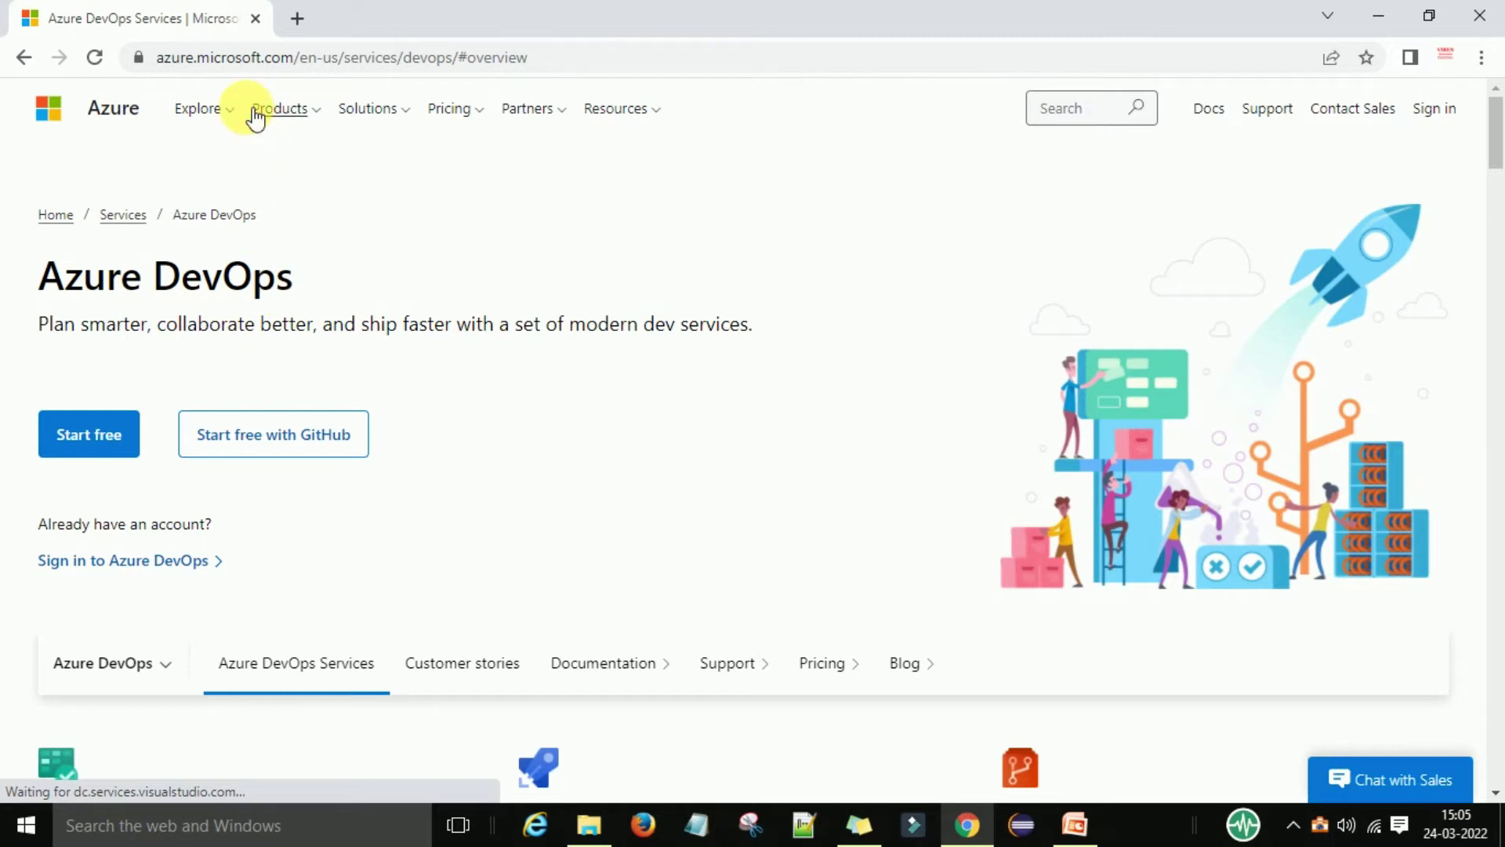
click(615, 68)
double_click(614, 67)
Browse the Boards, Pipelines, Repos, Test Plans and Artifacts overview and open the pricing details.
scroll(562, 384, down, 4)
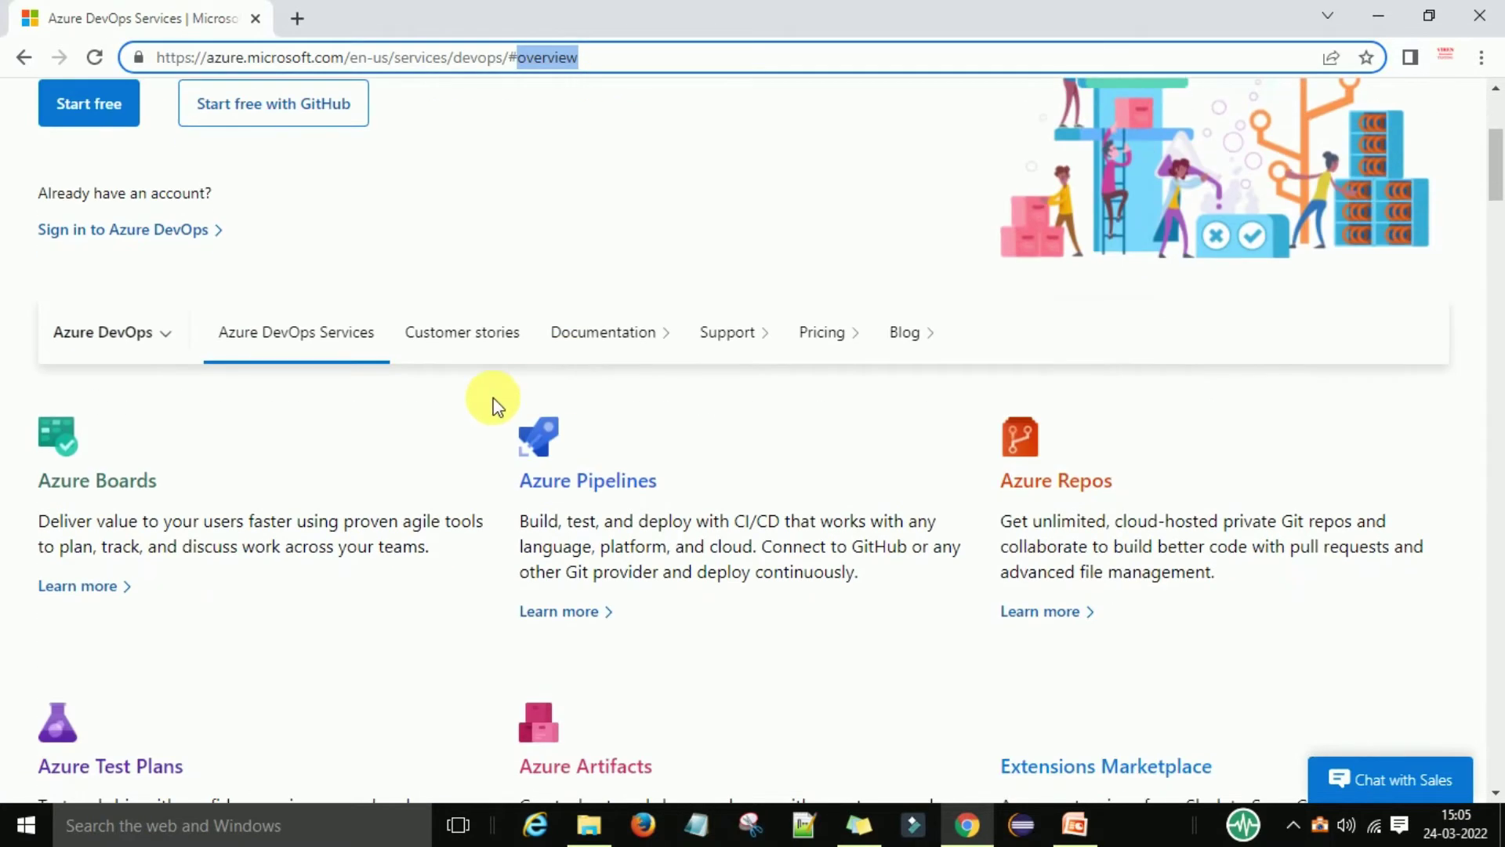
scroll(494, 404, down, 1)
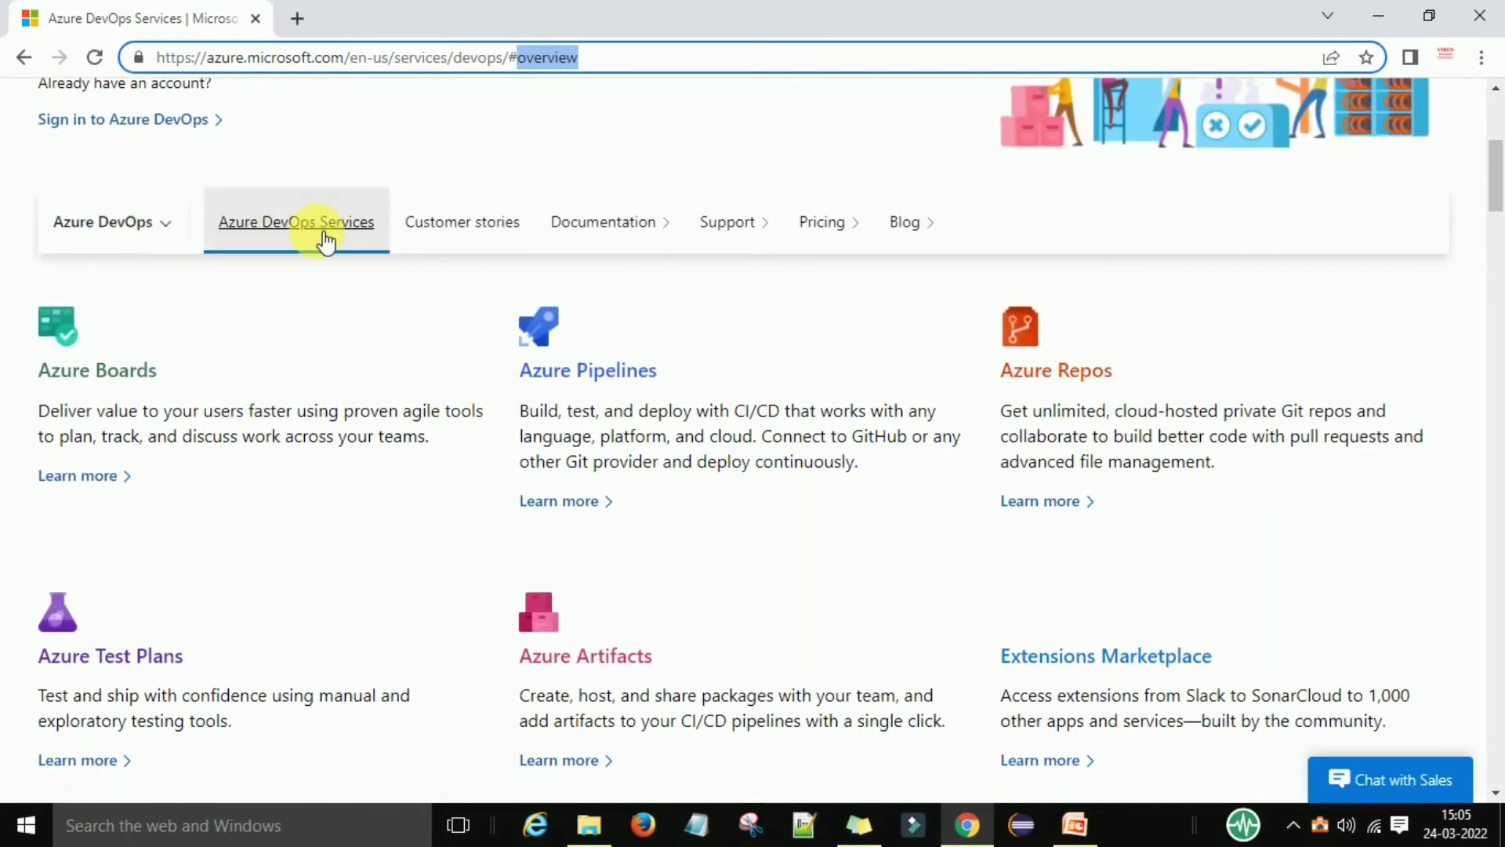
scroll(251, 389, down, 1)
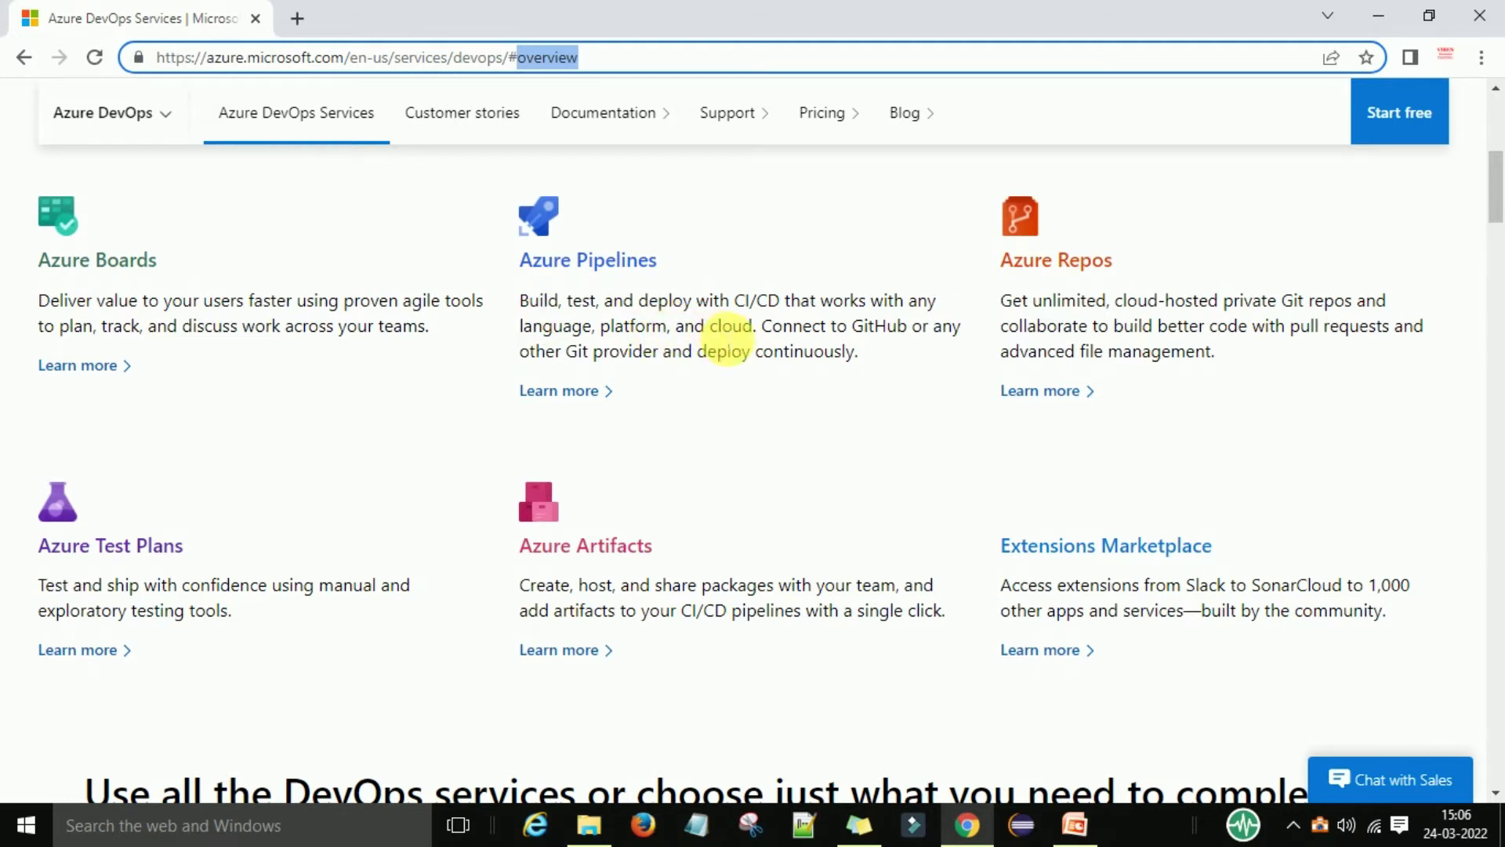
scroll(379, 353, up, 1)
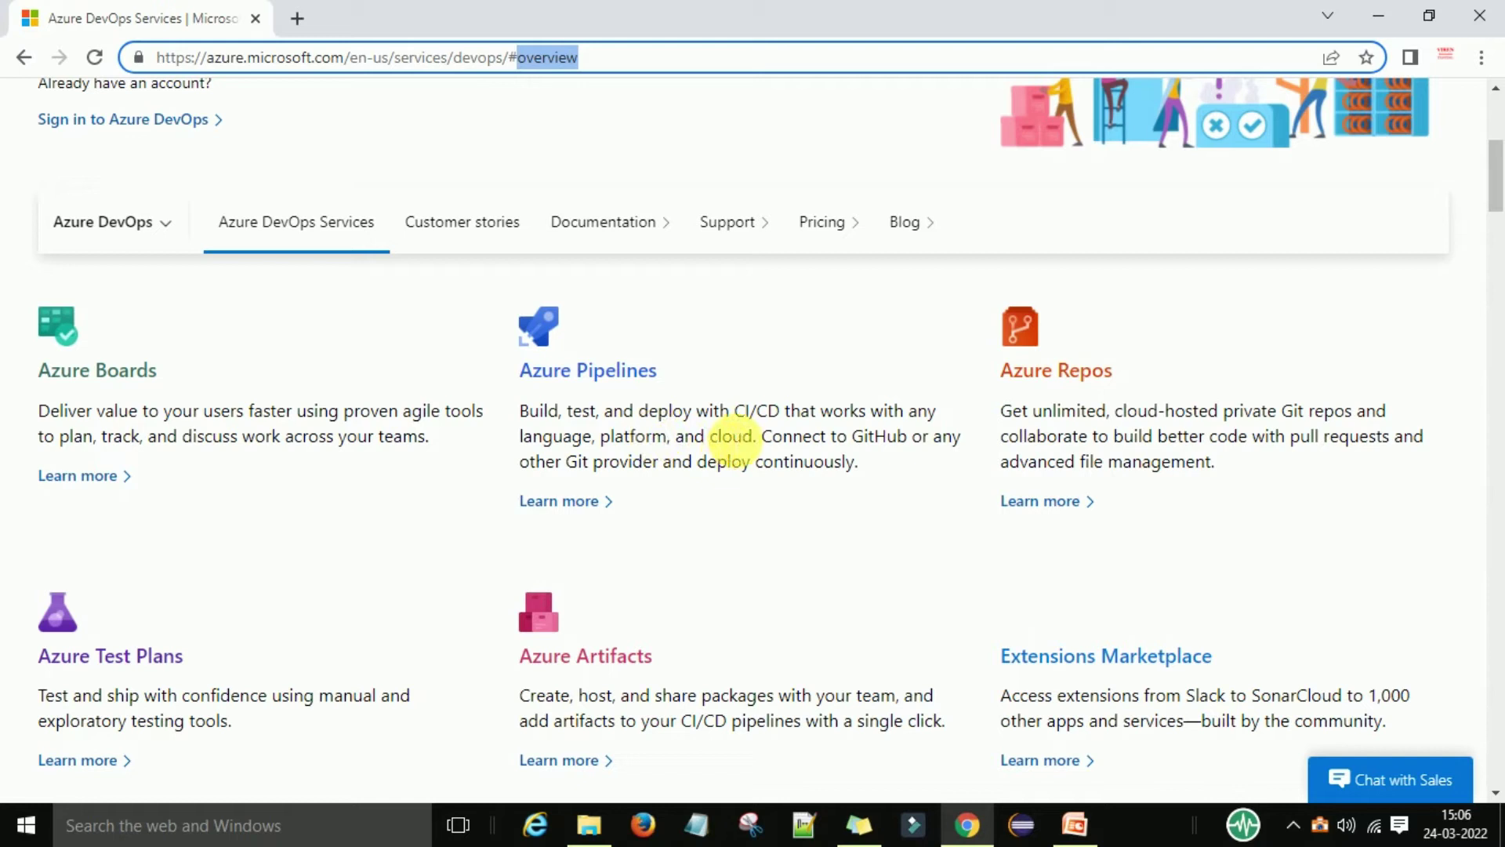
click(827, 235)
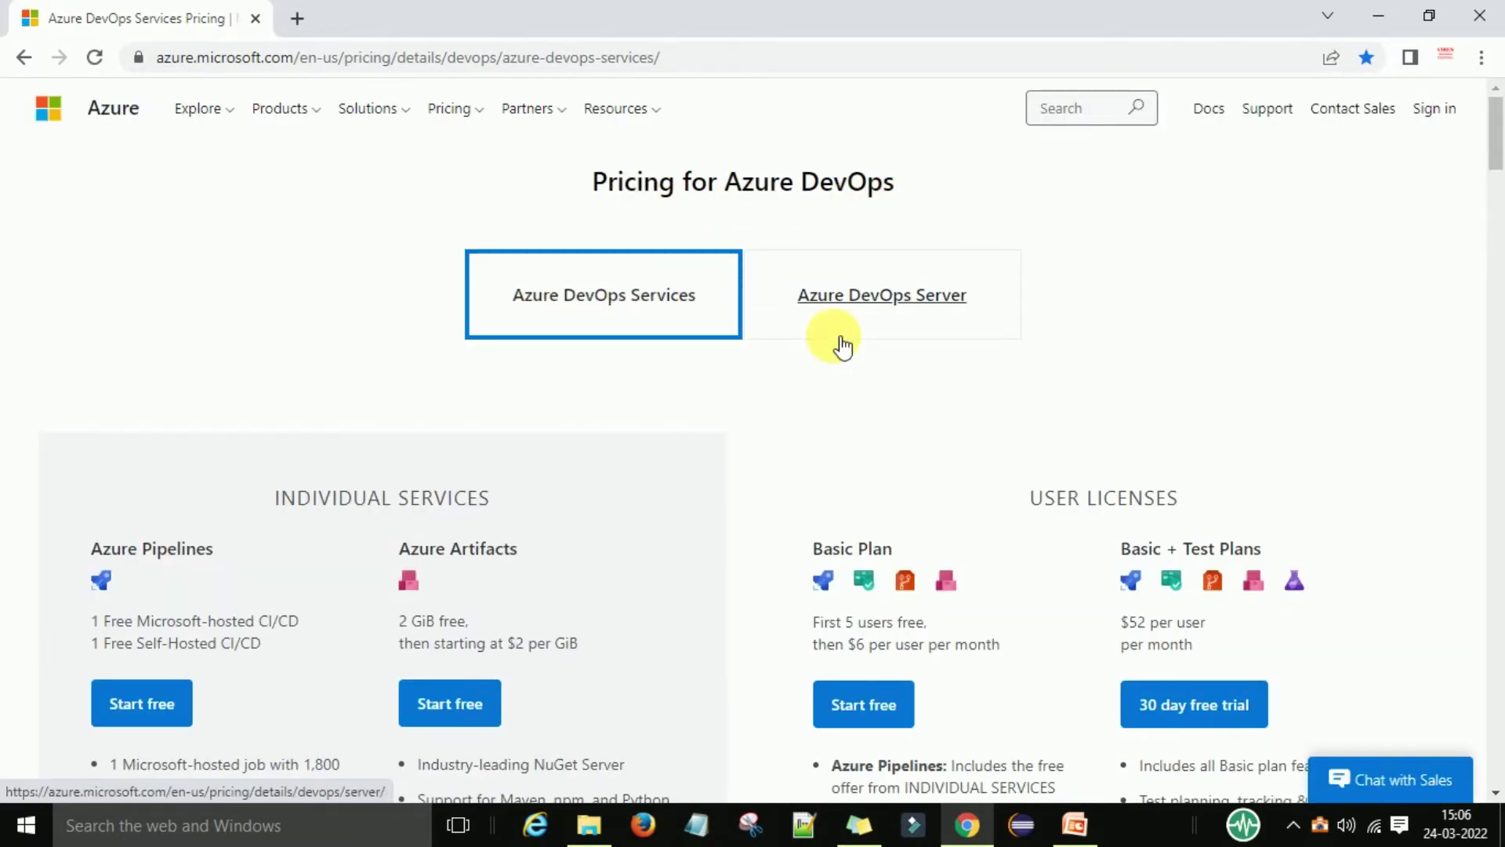
Review the Basic Plan and Basic + Test Plans prices, including the 30-day trial.
scroll(613, 406, down, 2)
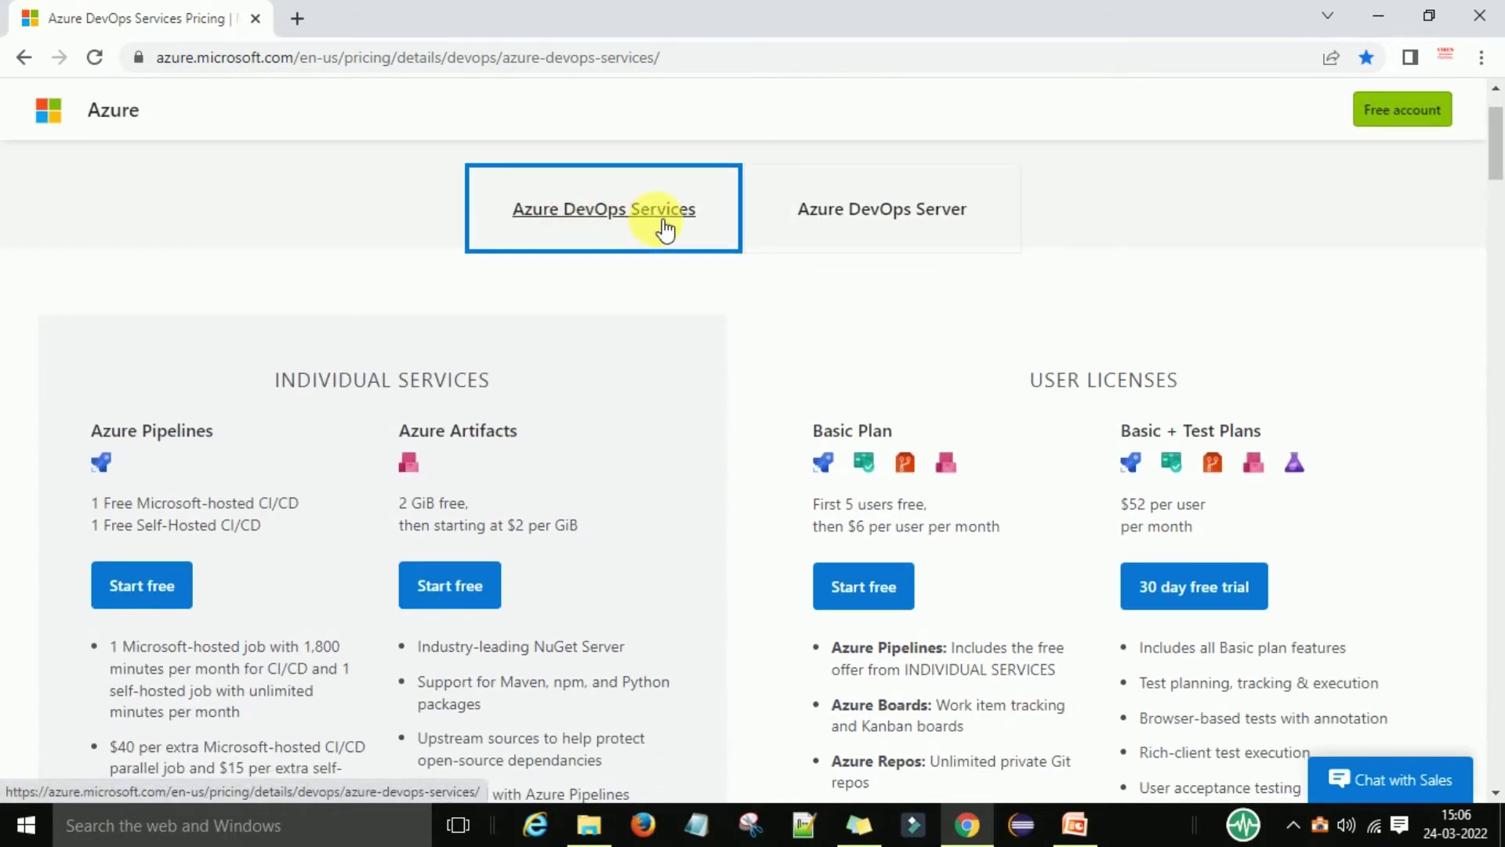
scroll(665, 358, down, 1)
scroll(665, 358, up, 1)
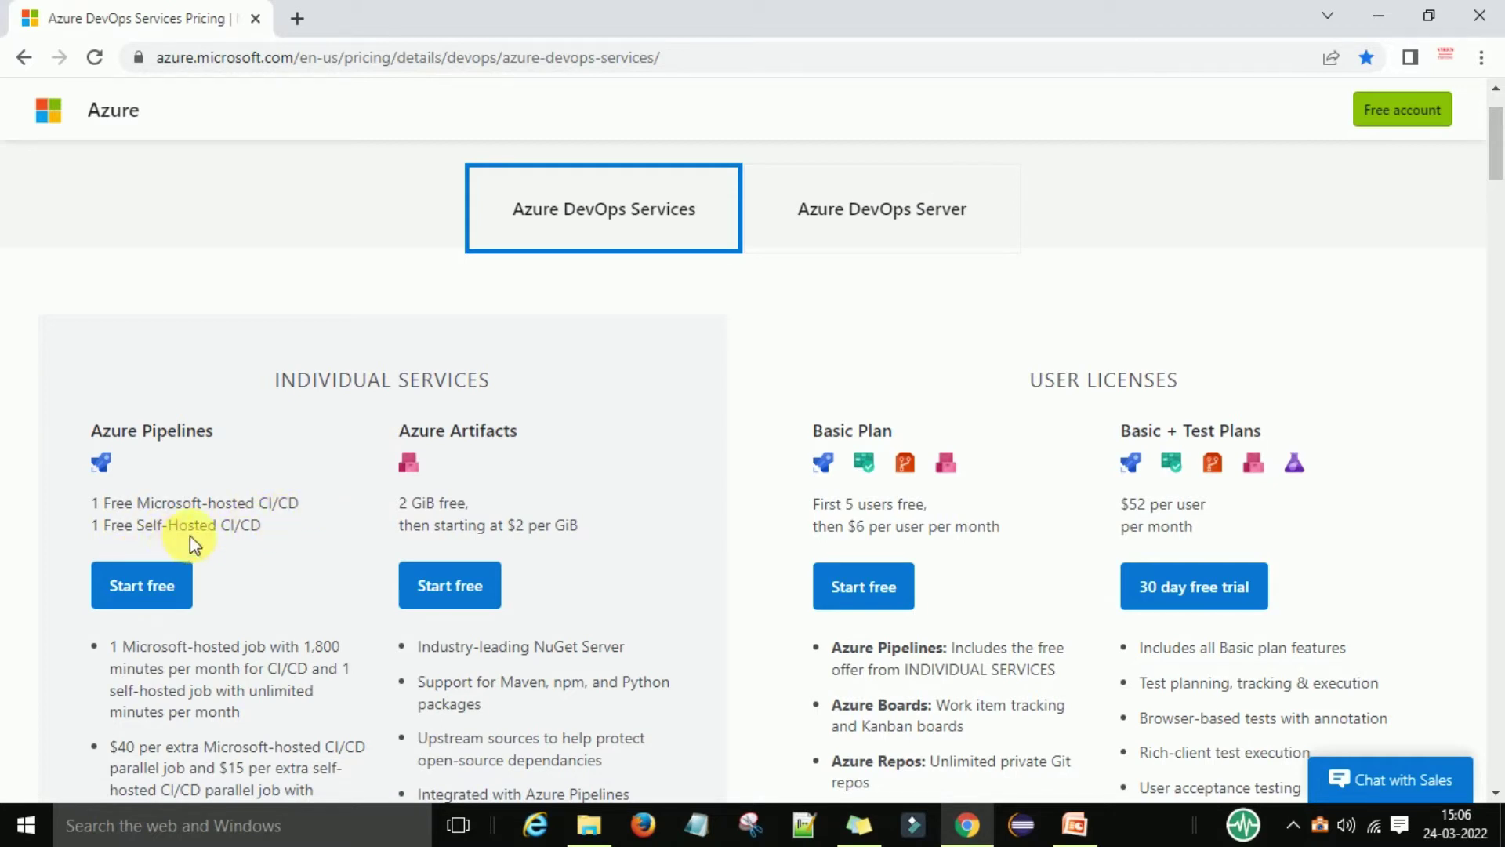
scroll(235, 537, down, 5)
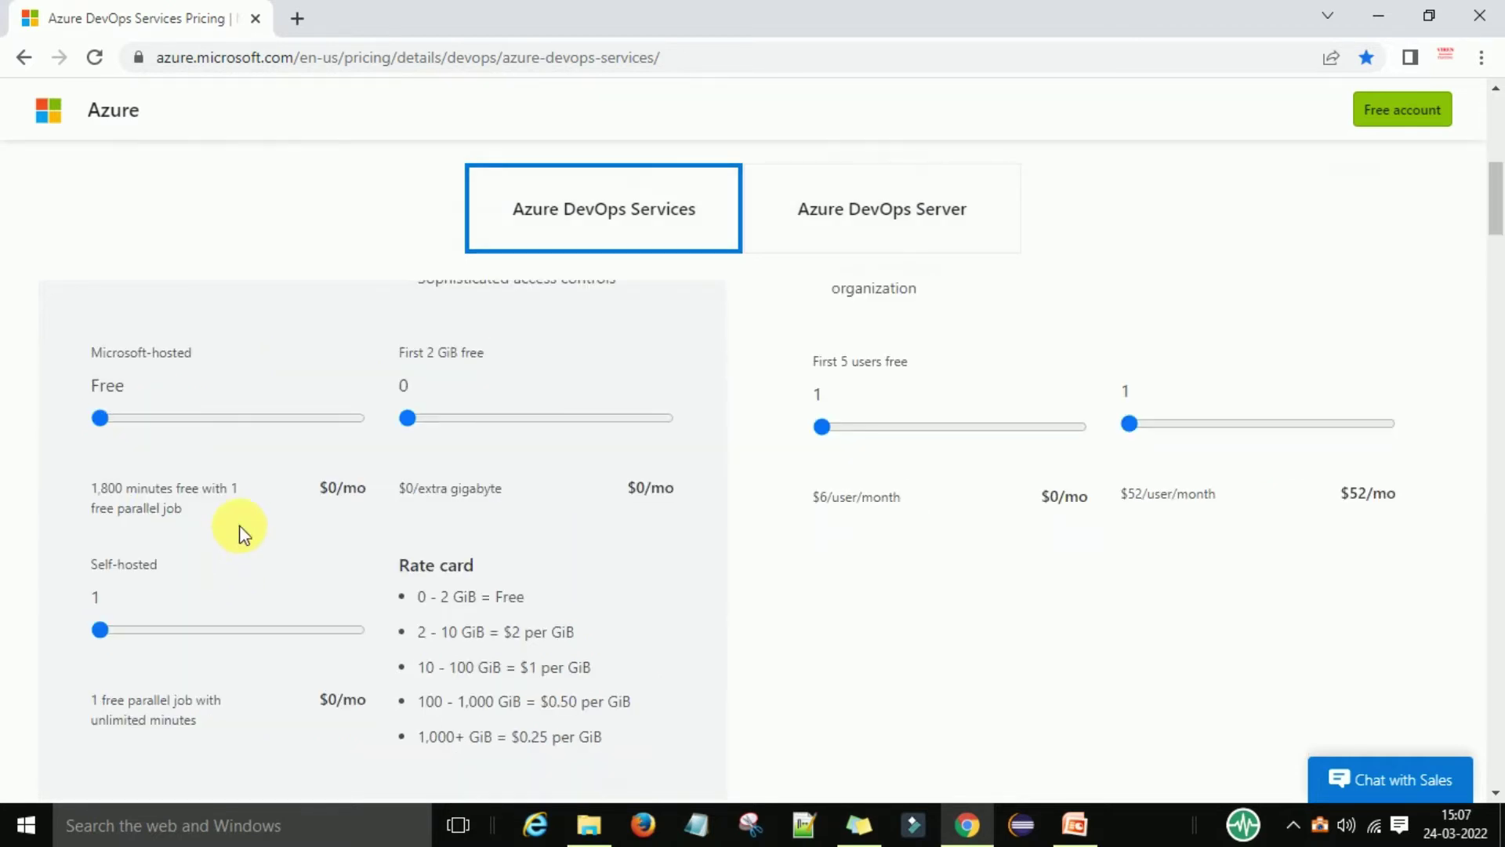
scroll(249, 531, down, 2)
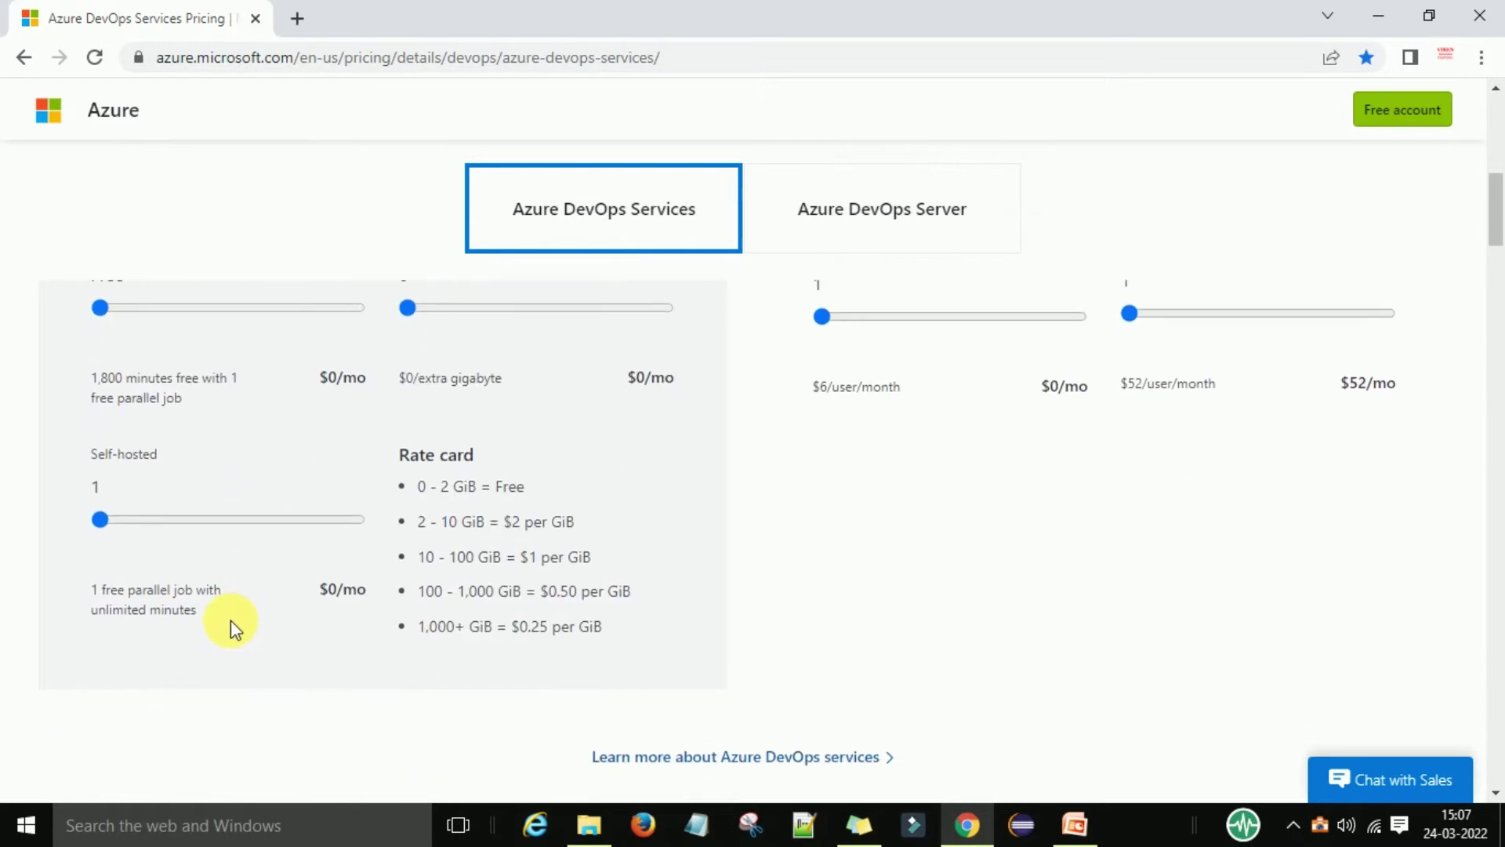
scroll(230, 620, up, 2)
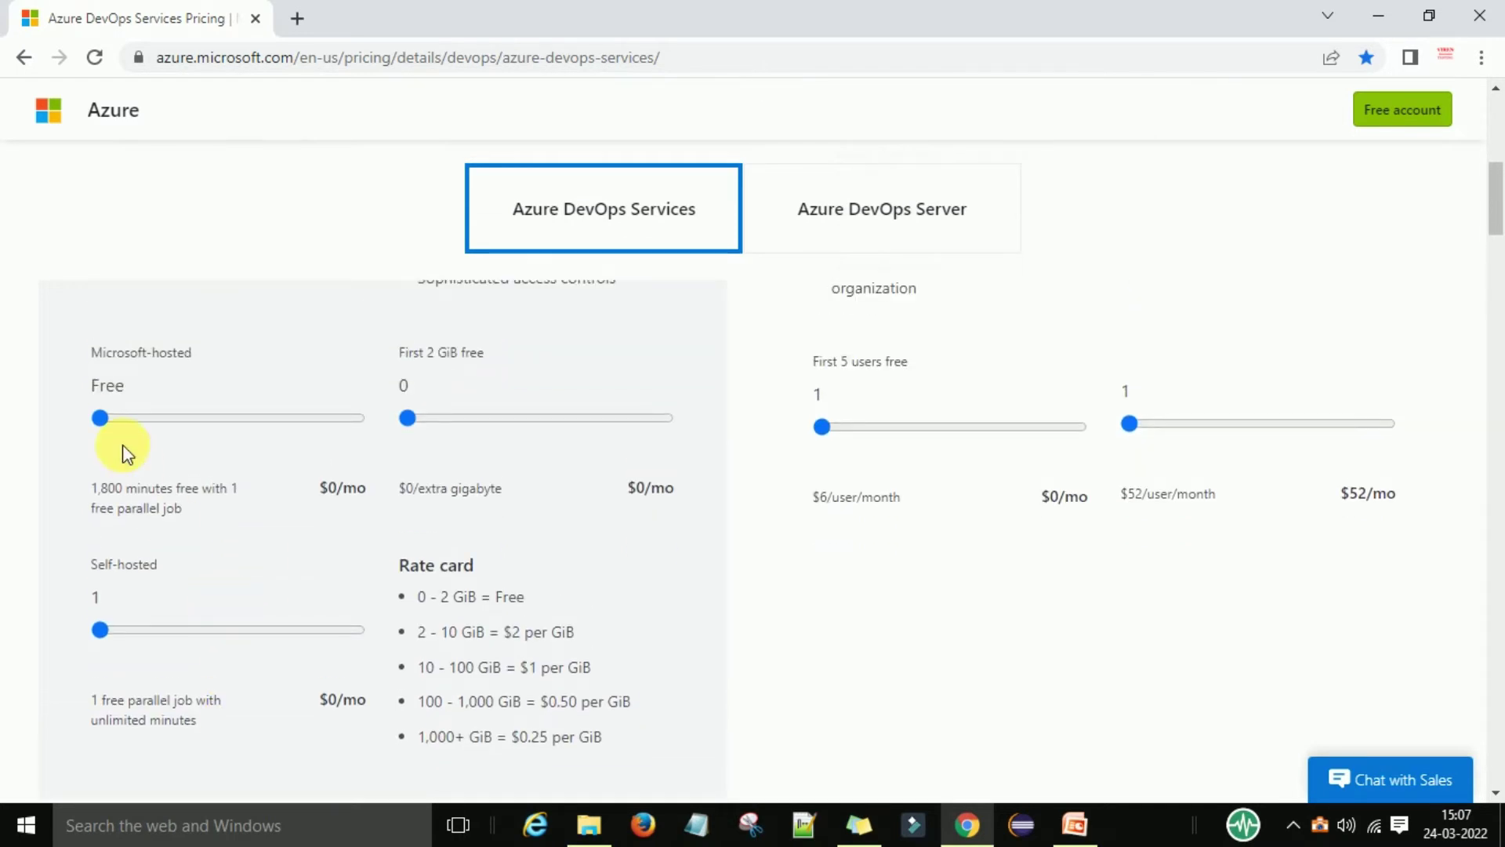
drag(118, 423, 131, 415)
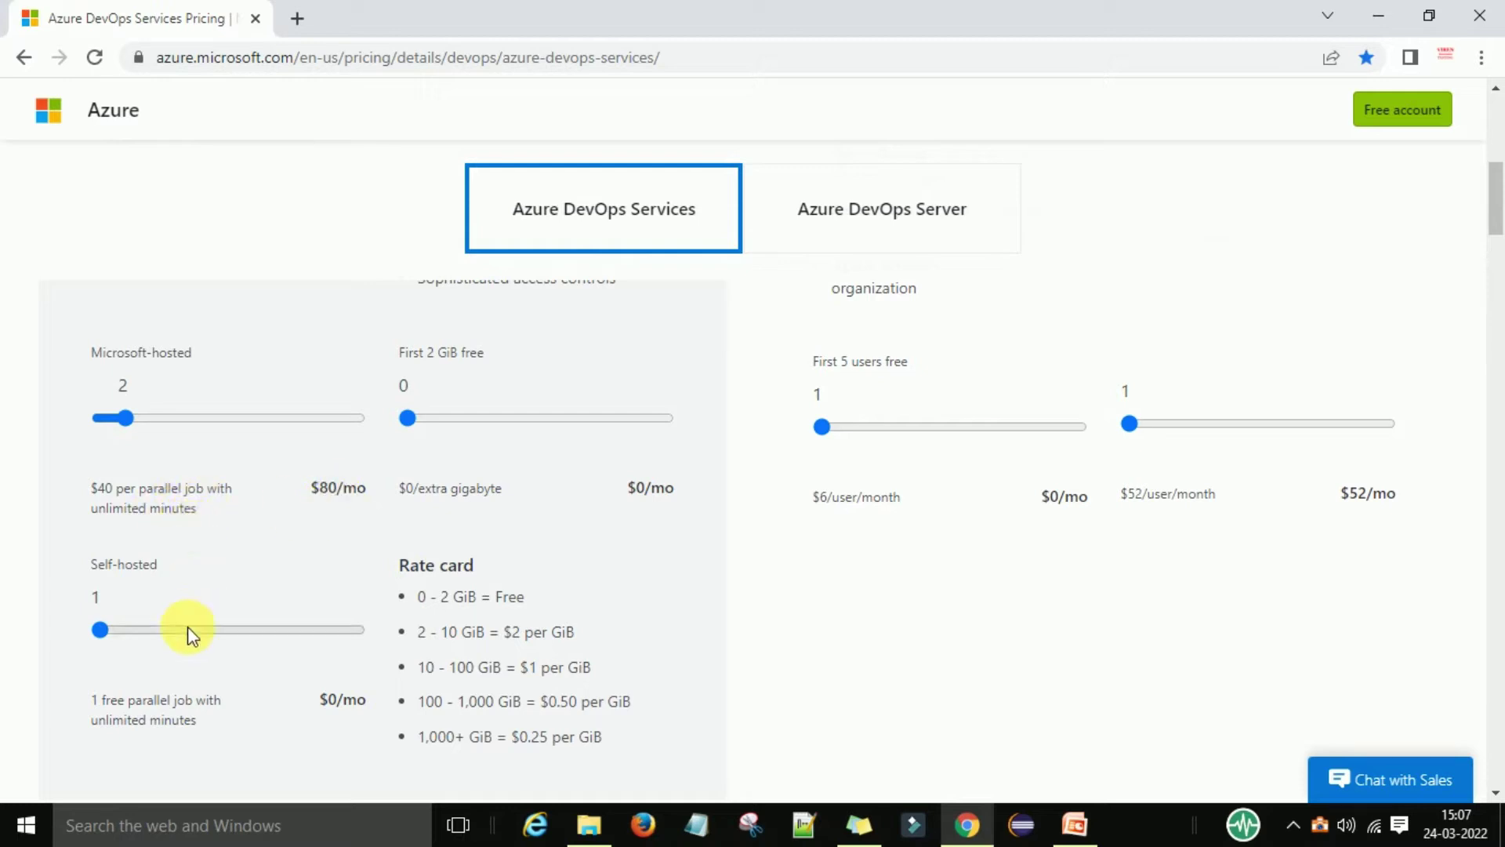
click(116, 629)
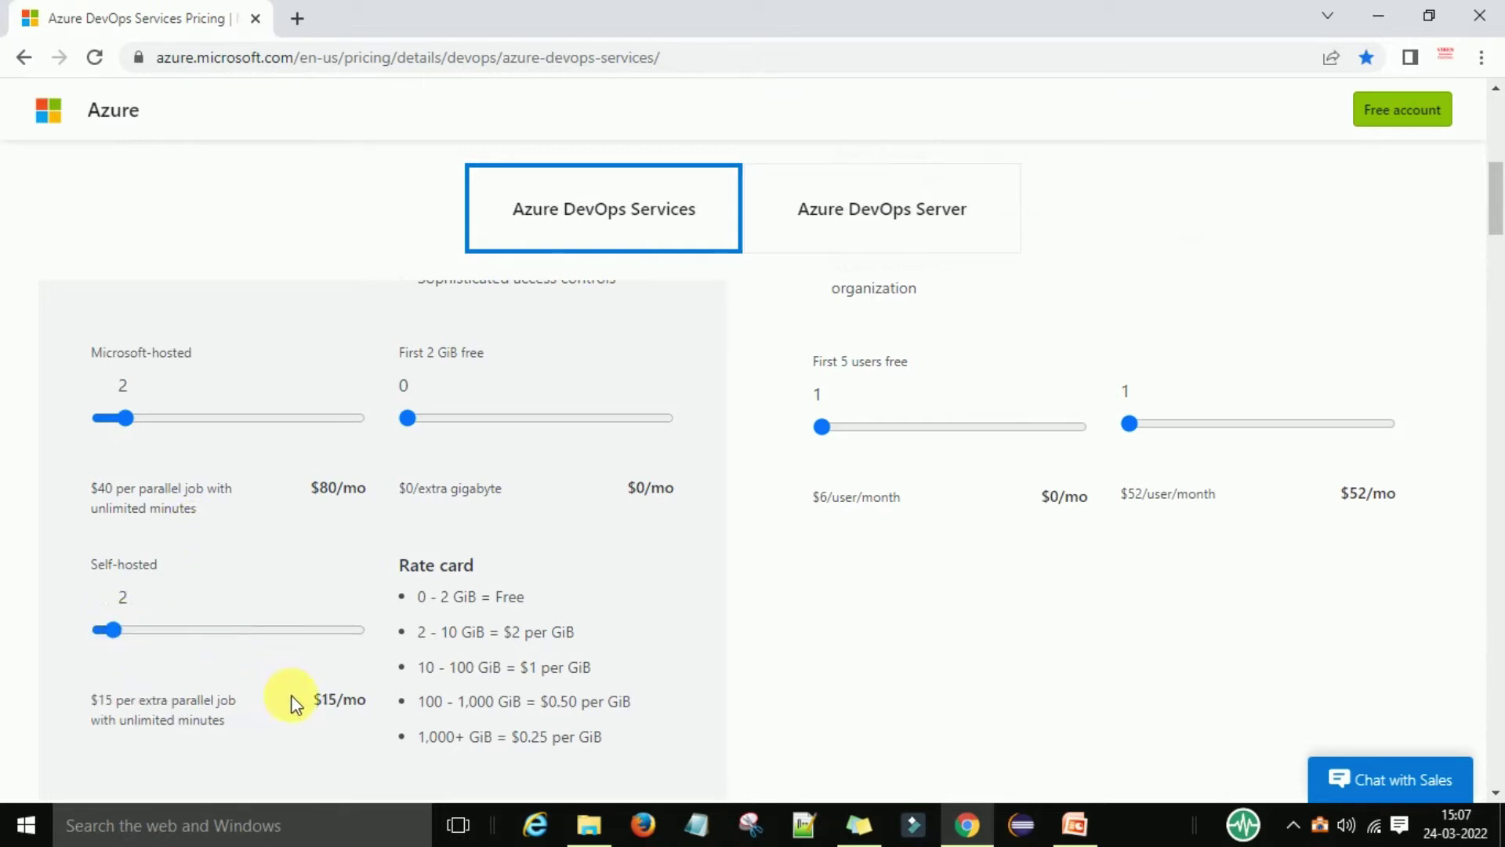
click(100, 629)
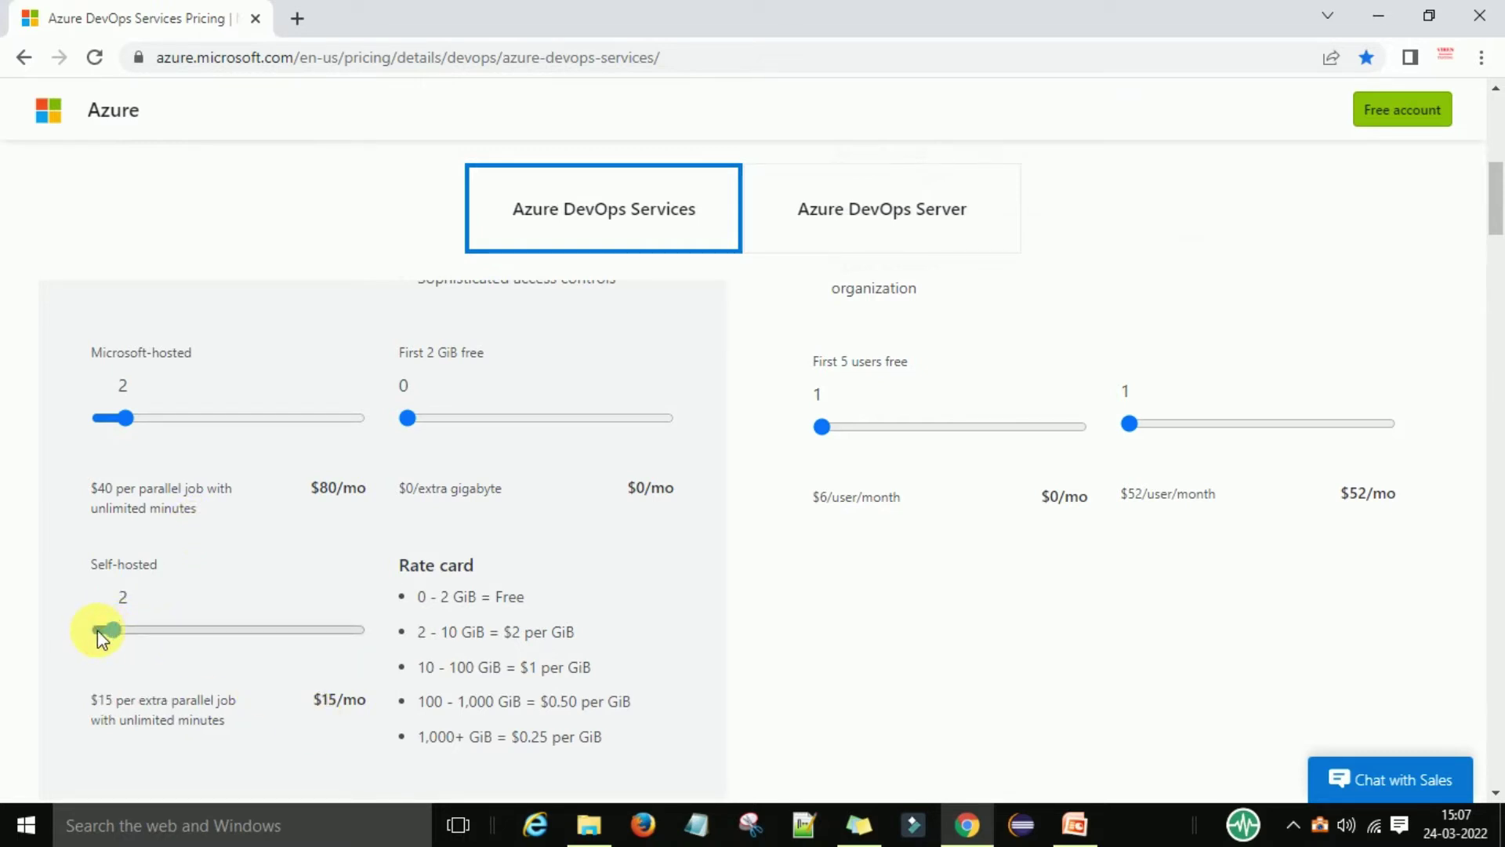
click(102, 419)
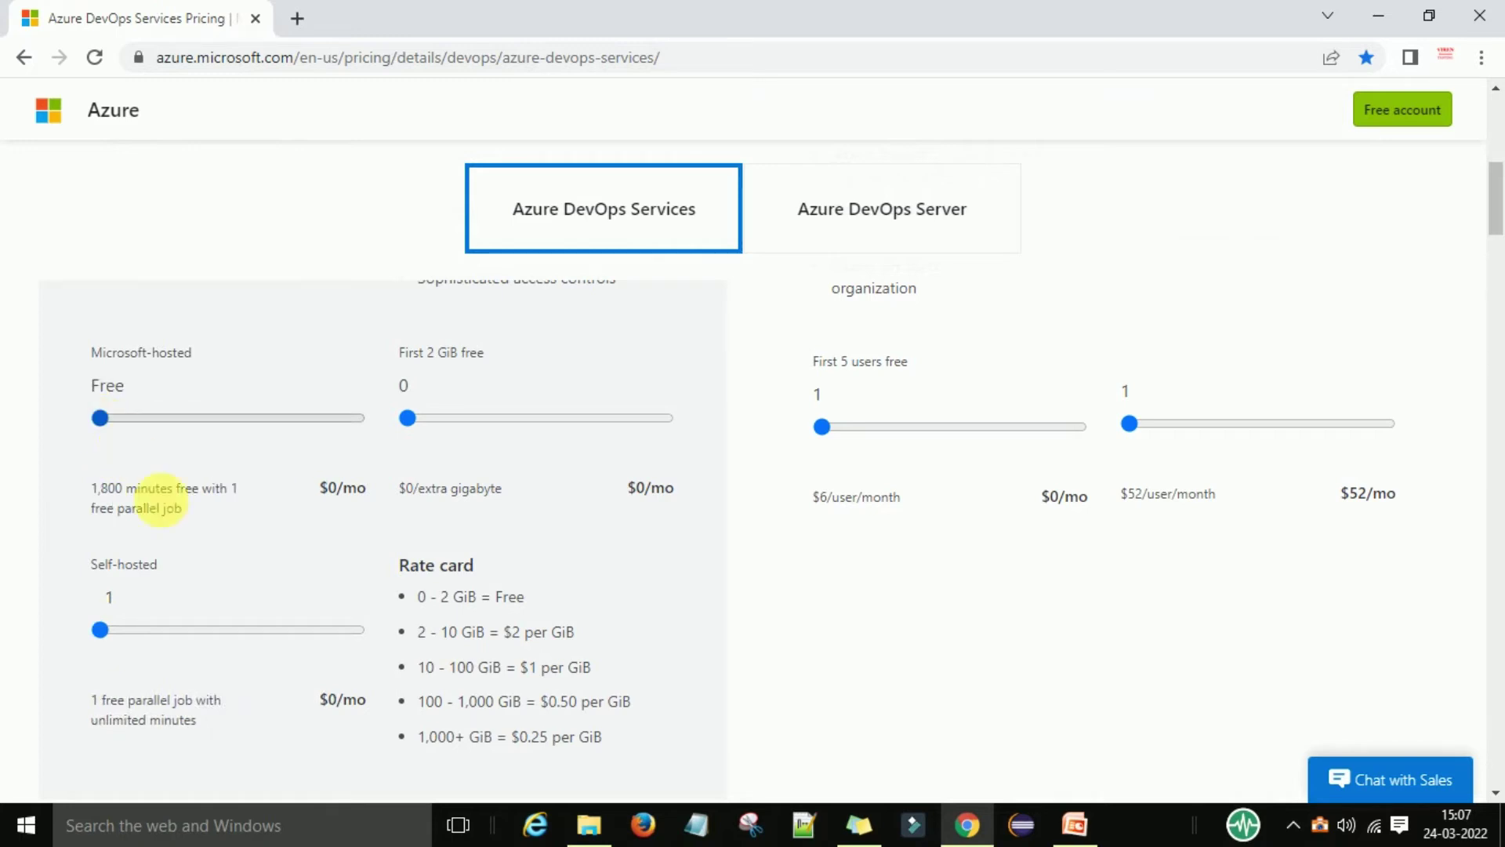
scroll(259, 609, up, 1)
scroll(259, 609, up, 5)
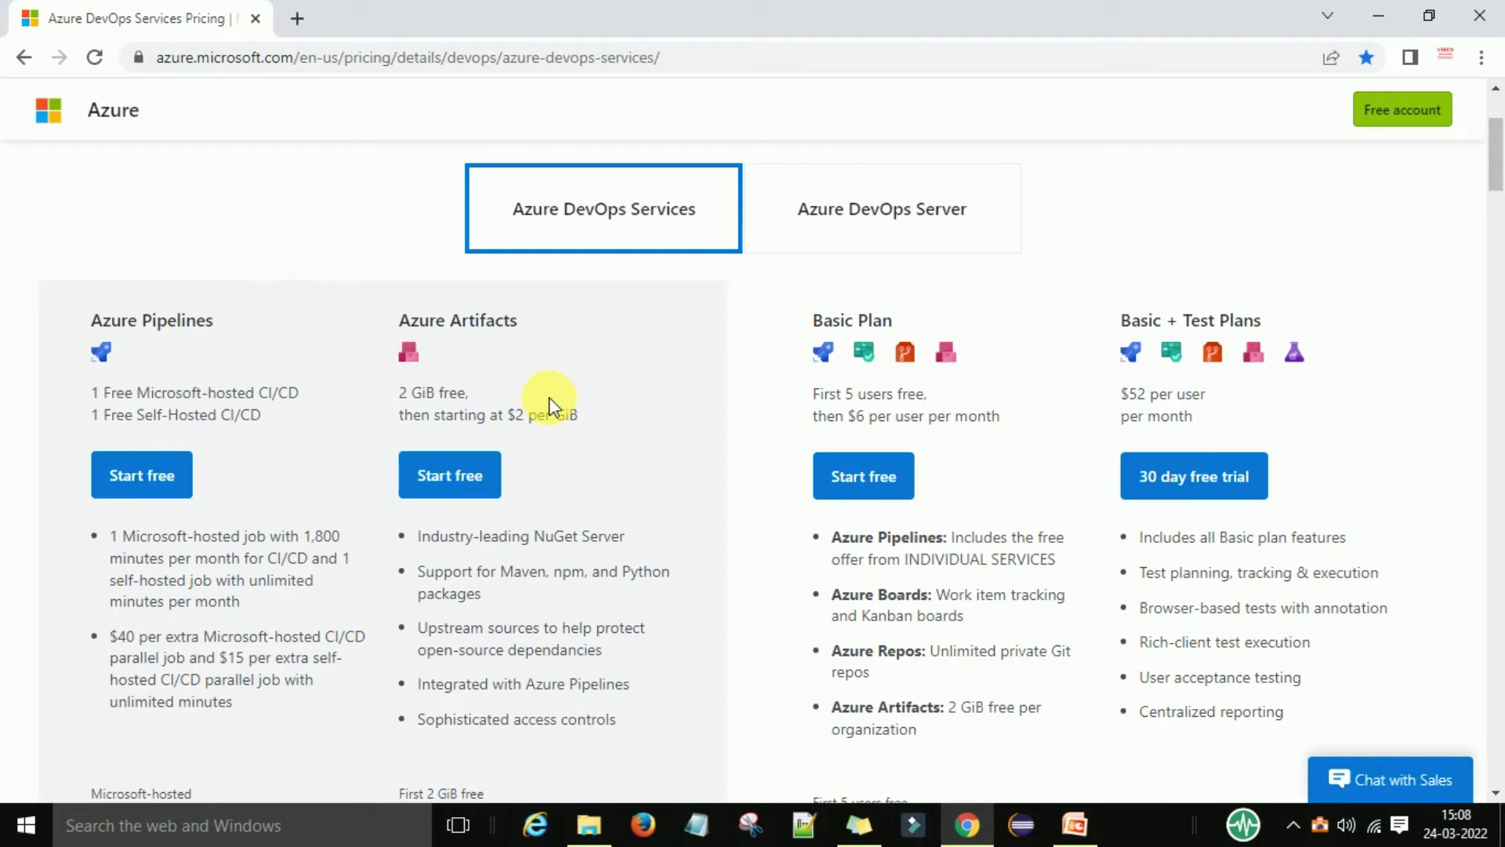
scroll(647, 509, down, 2)
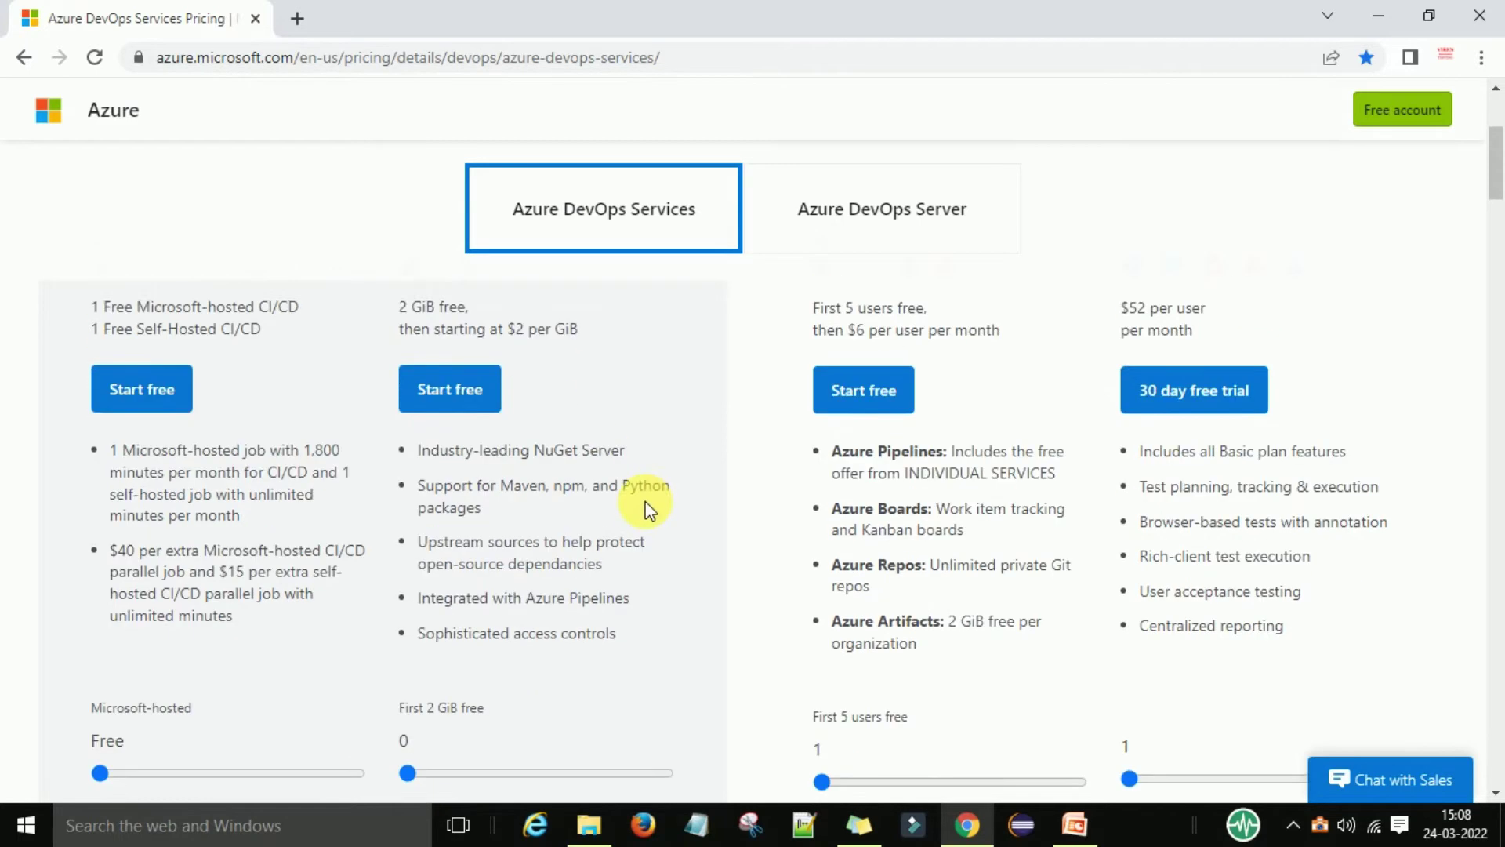
scroll(647, 510, down, 3)
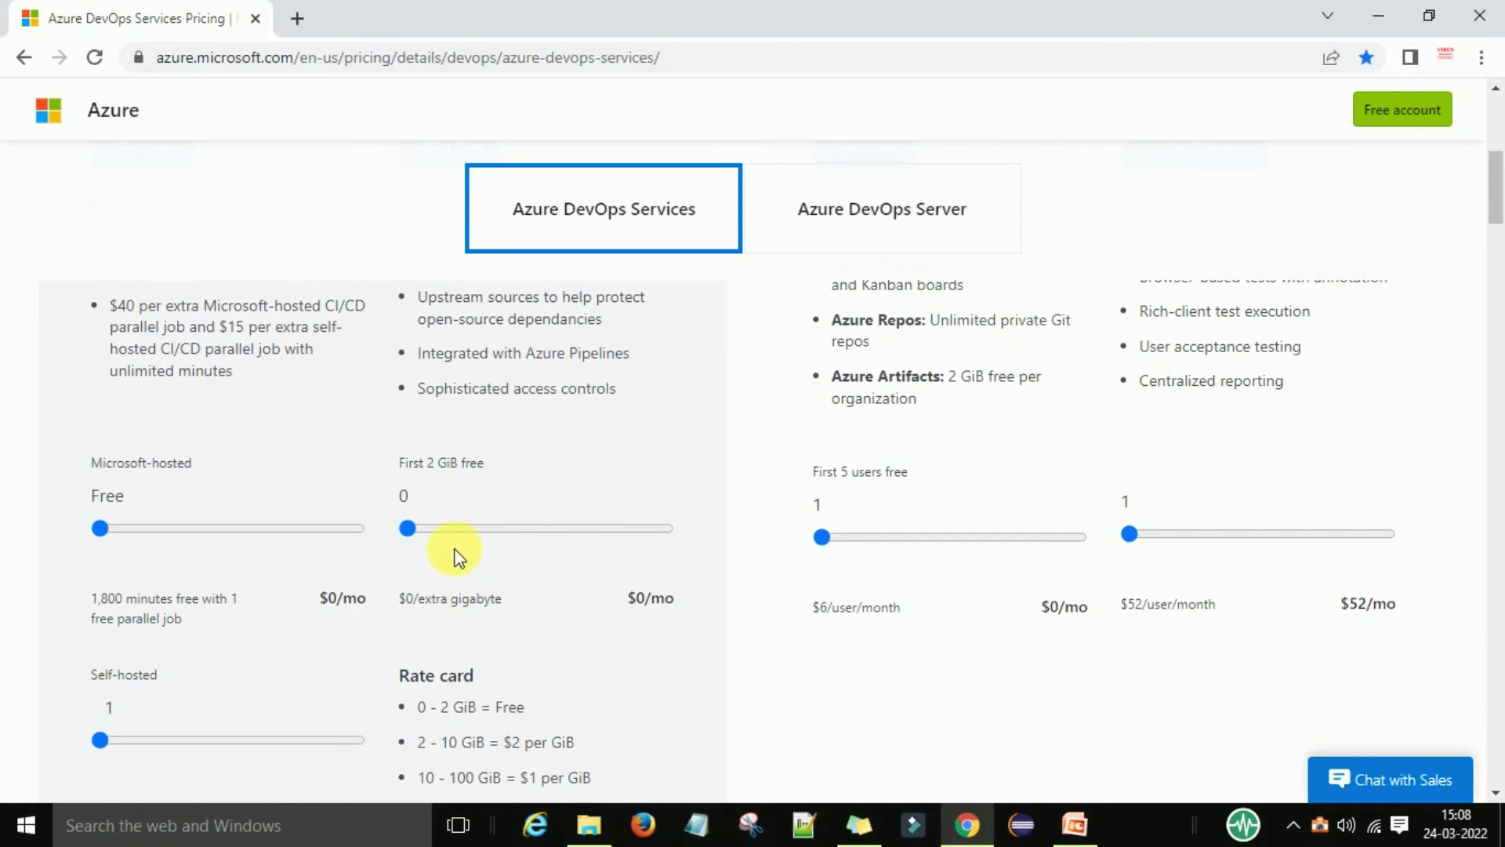
scroll(555, 639, down, 2)
scroll(572, 628, up, 6)
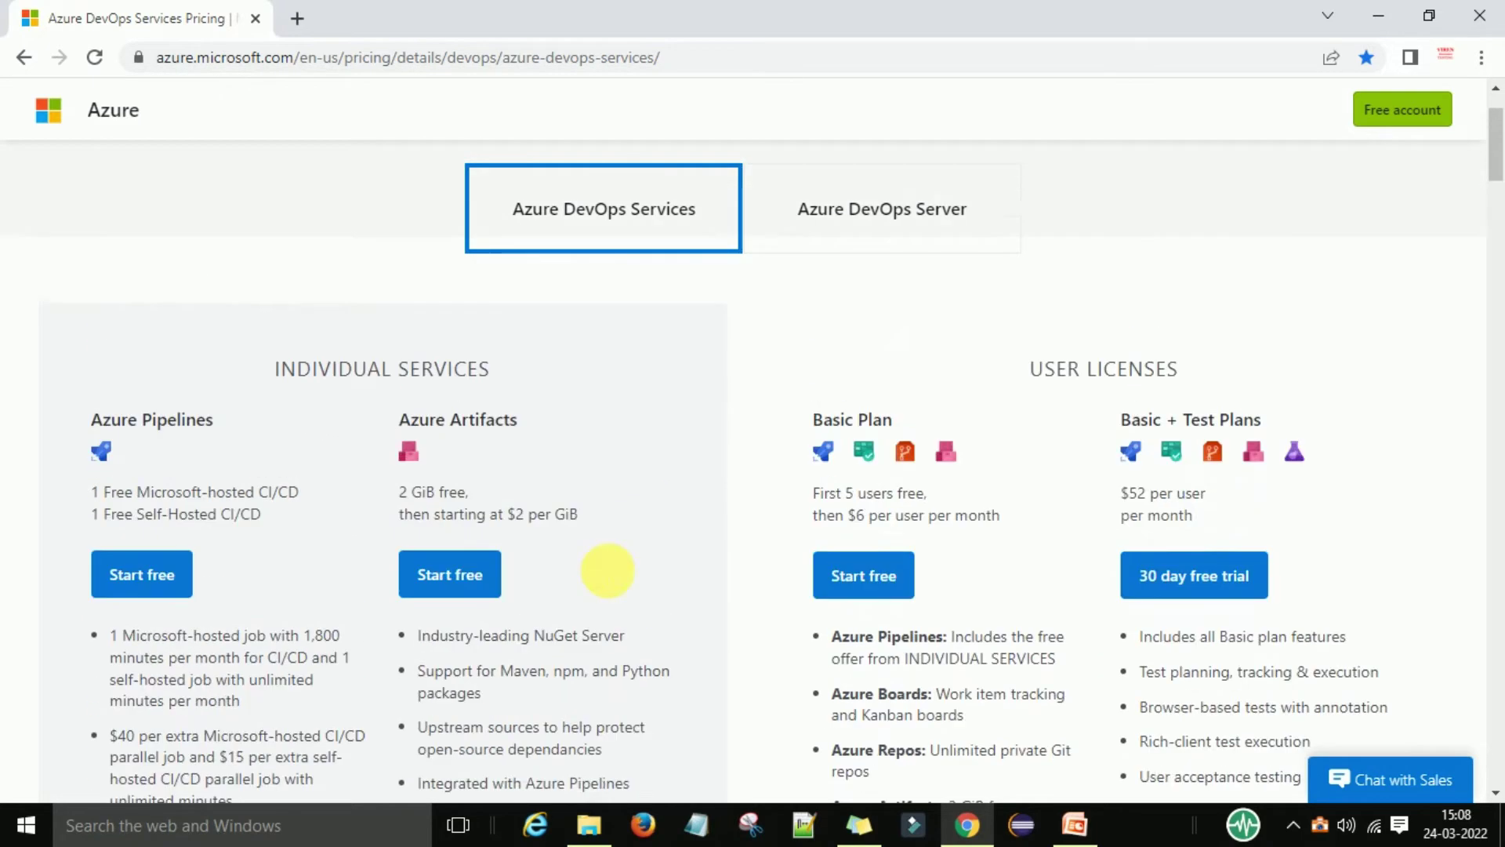
scroll(672, 522, down, 1)
scroll(779, 431, up, 2)
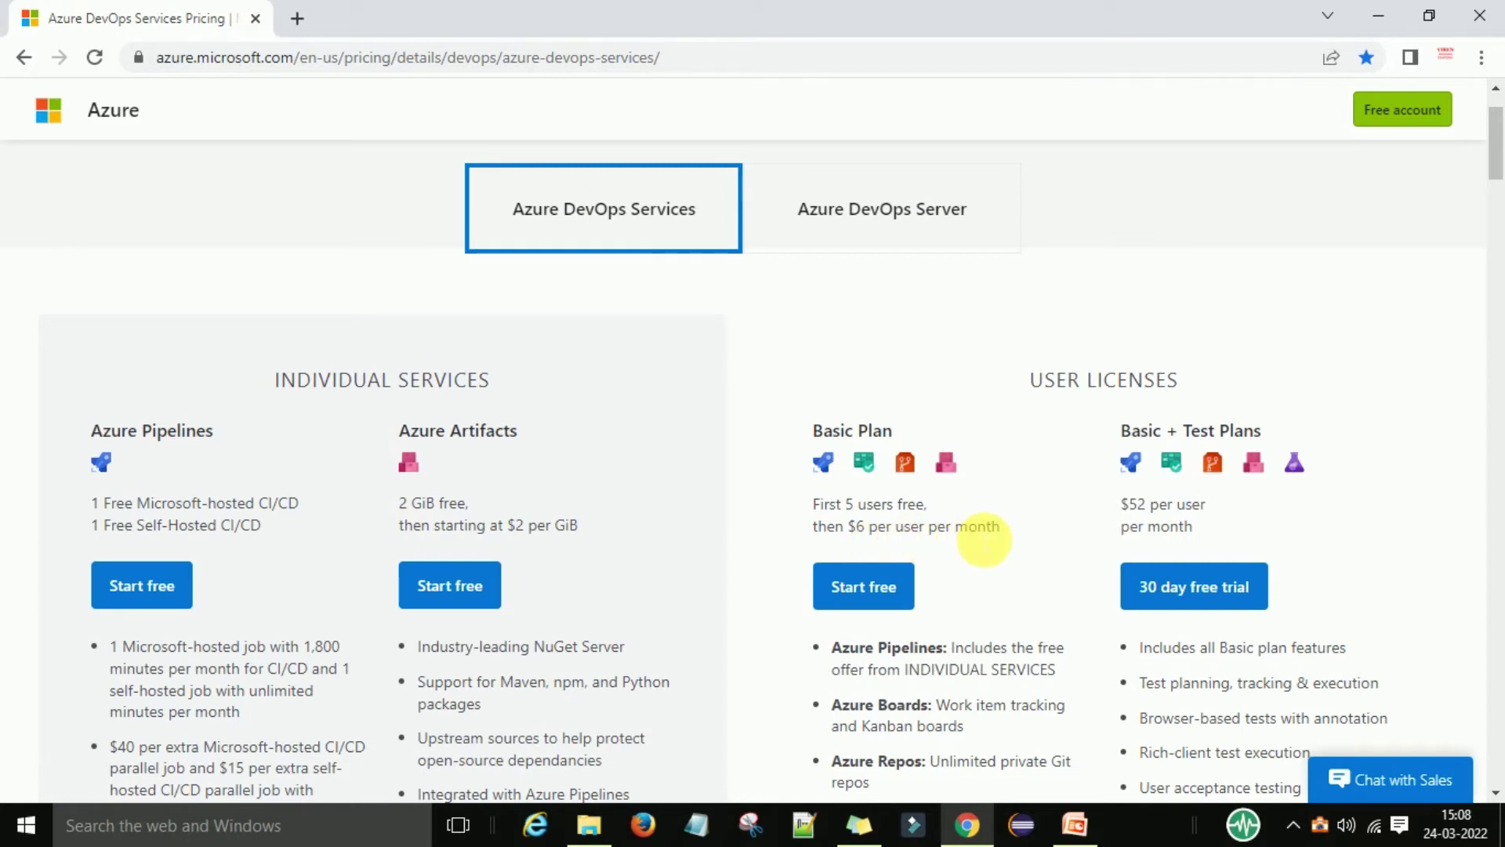
scroll(983, 540, down, 1)
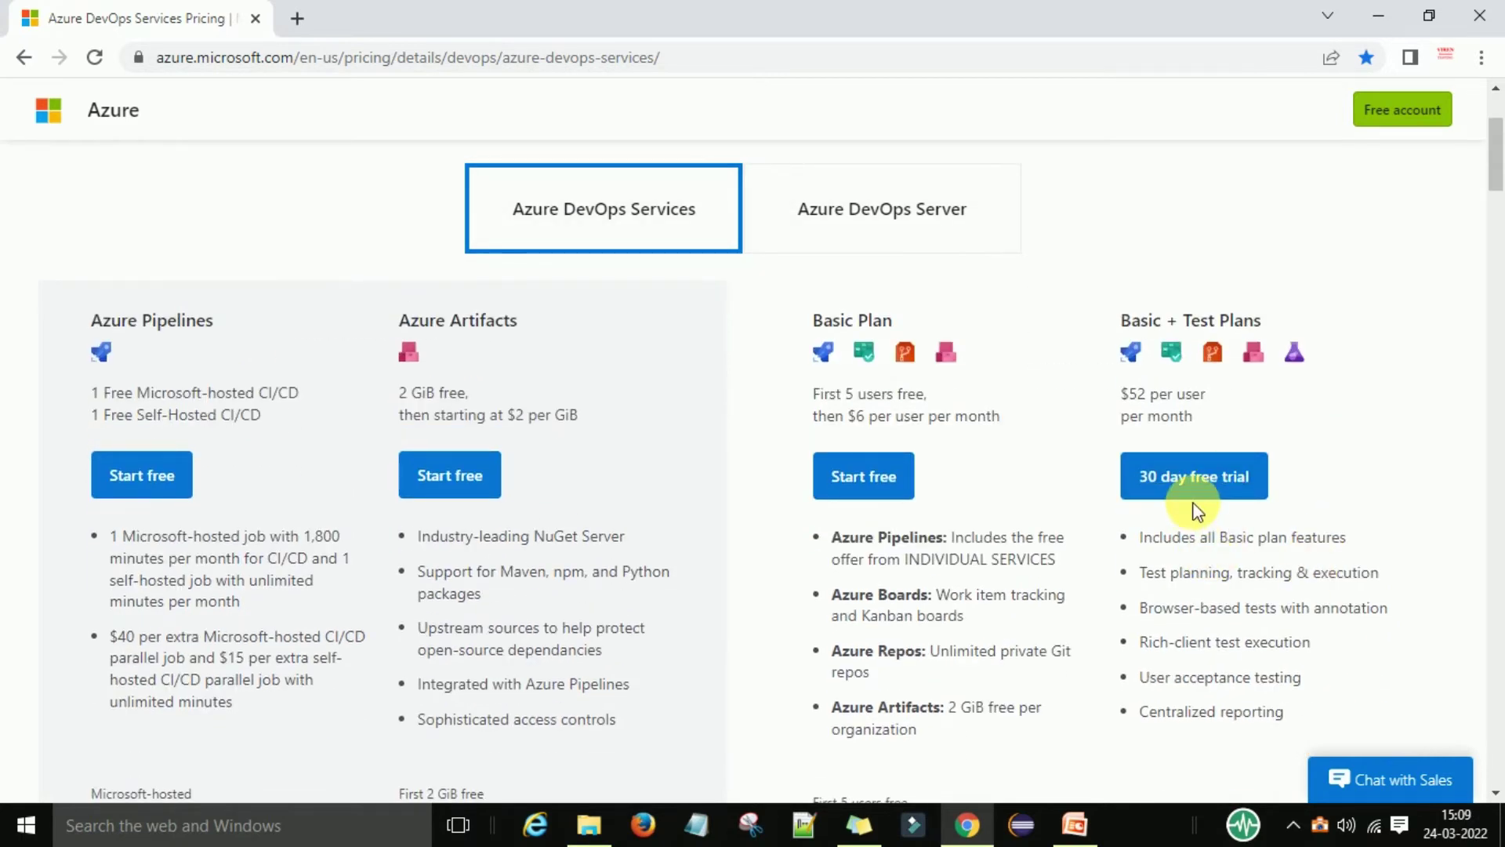
Compare the plan cards and sliders, then start the free Basic Plan offer.
scroll(1207, 541, down, 1)
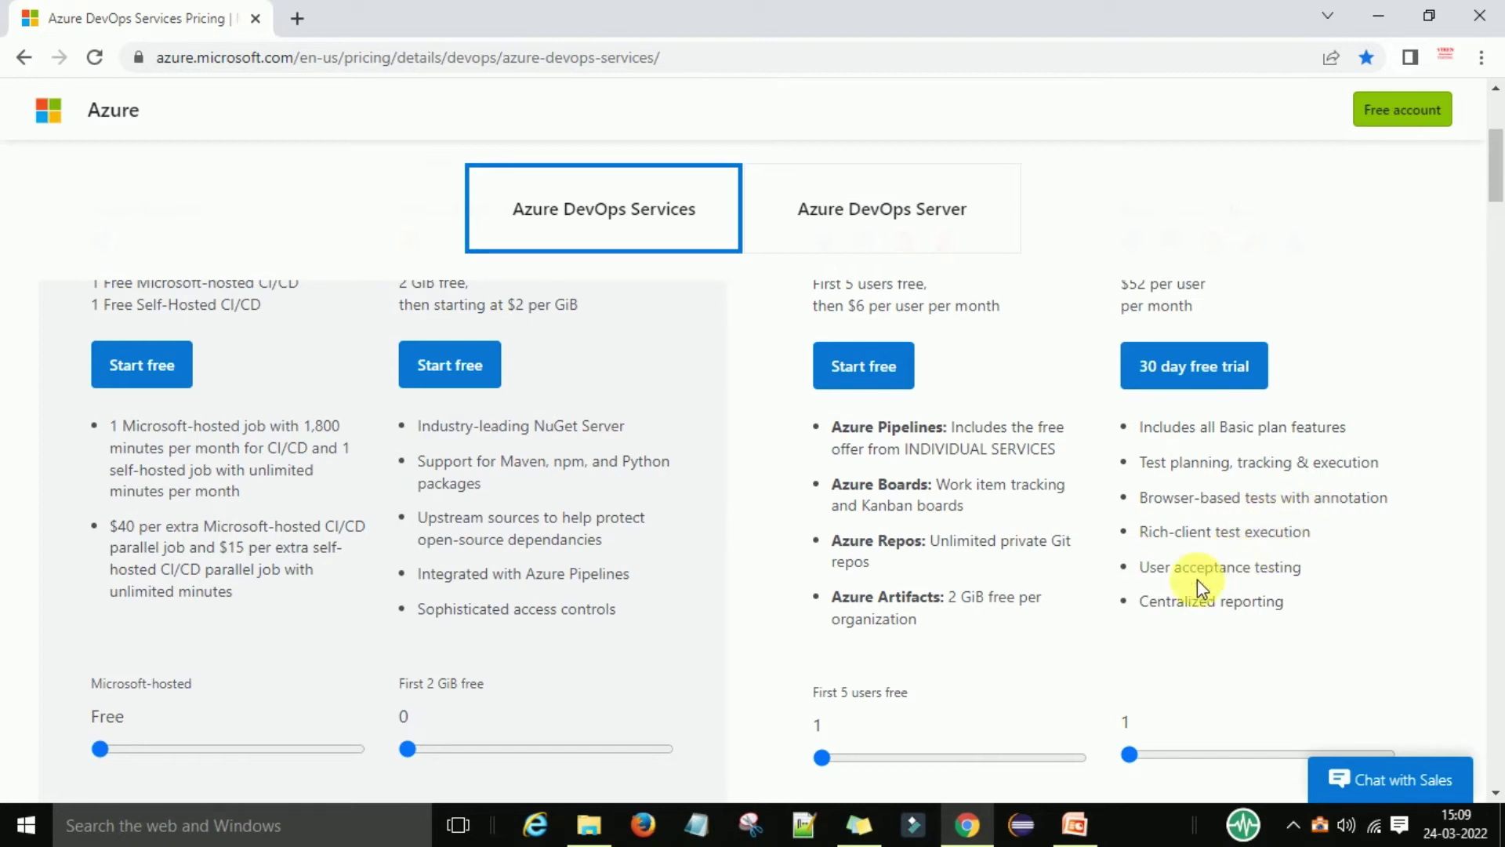
scroll(1263, 569, up, 2)
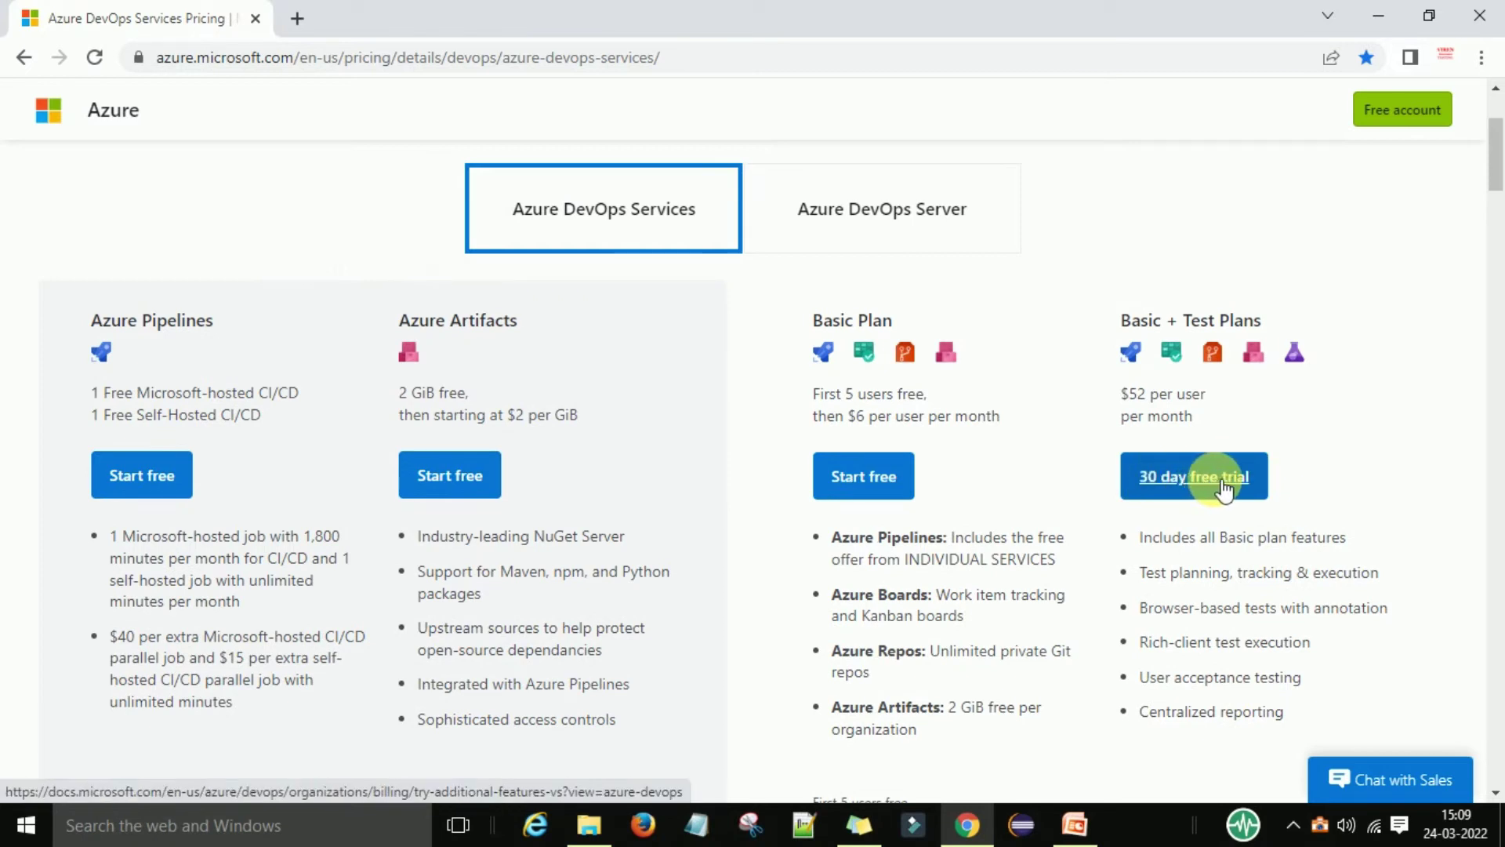
scroll(1297, 520, up, 1)
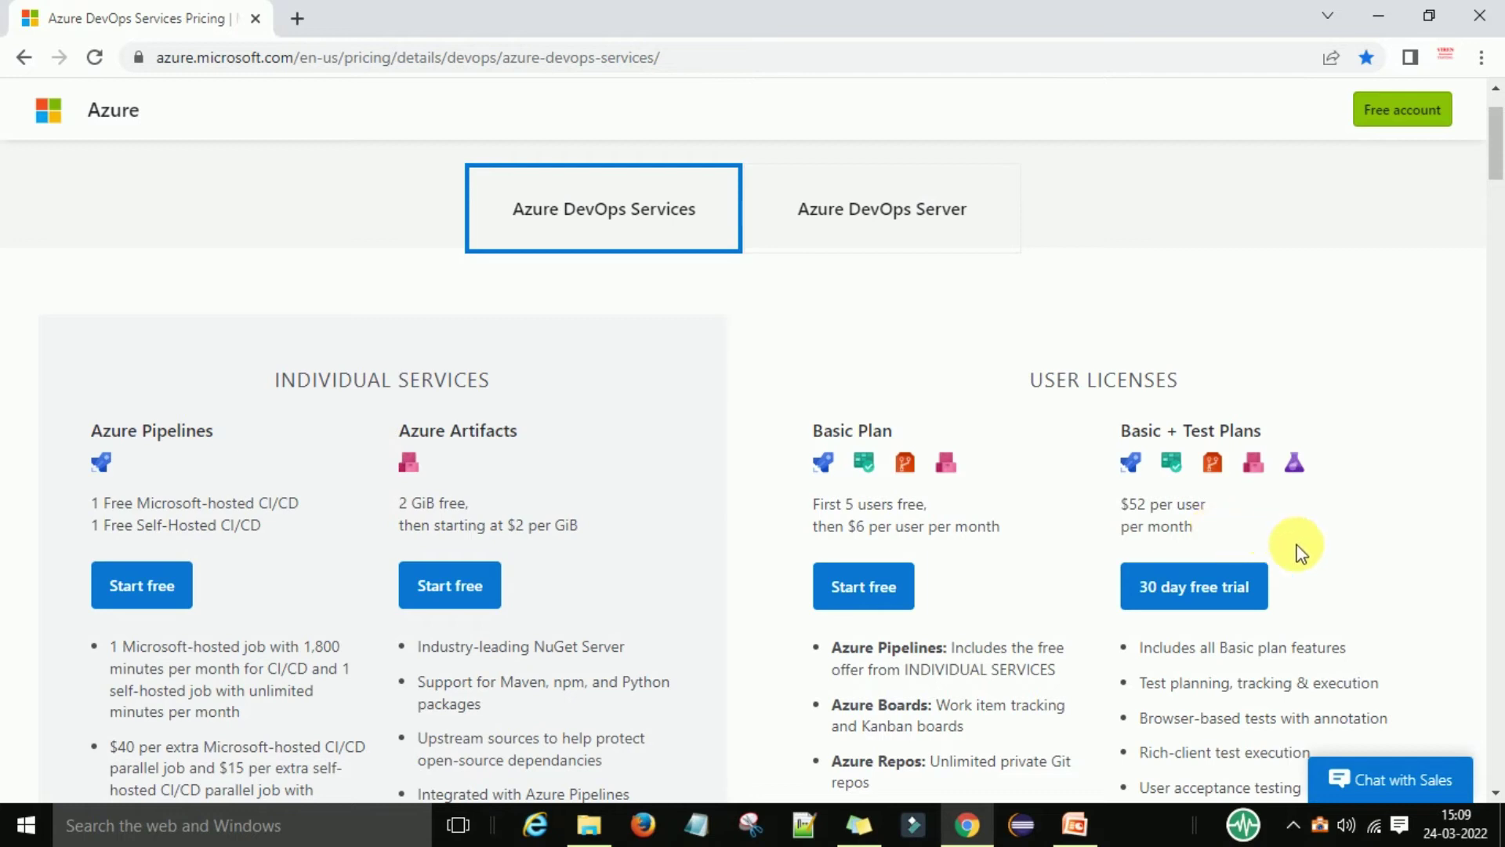
scroll(1327, 572, down, 3)
scroll(1324, 572, down, 1)
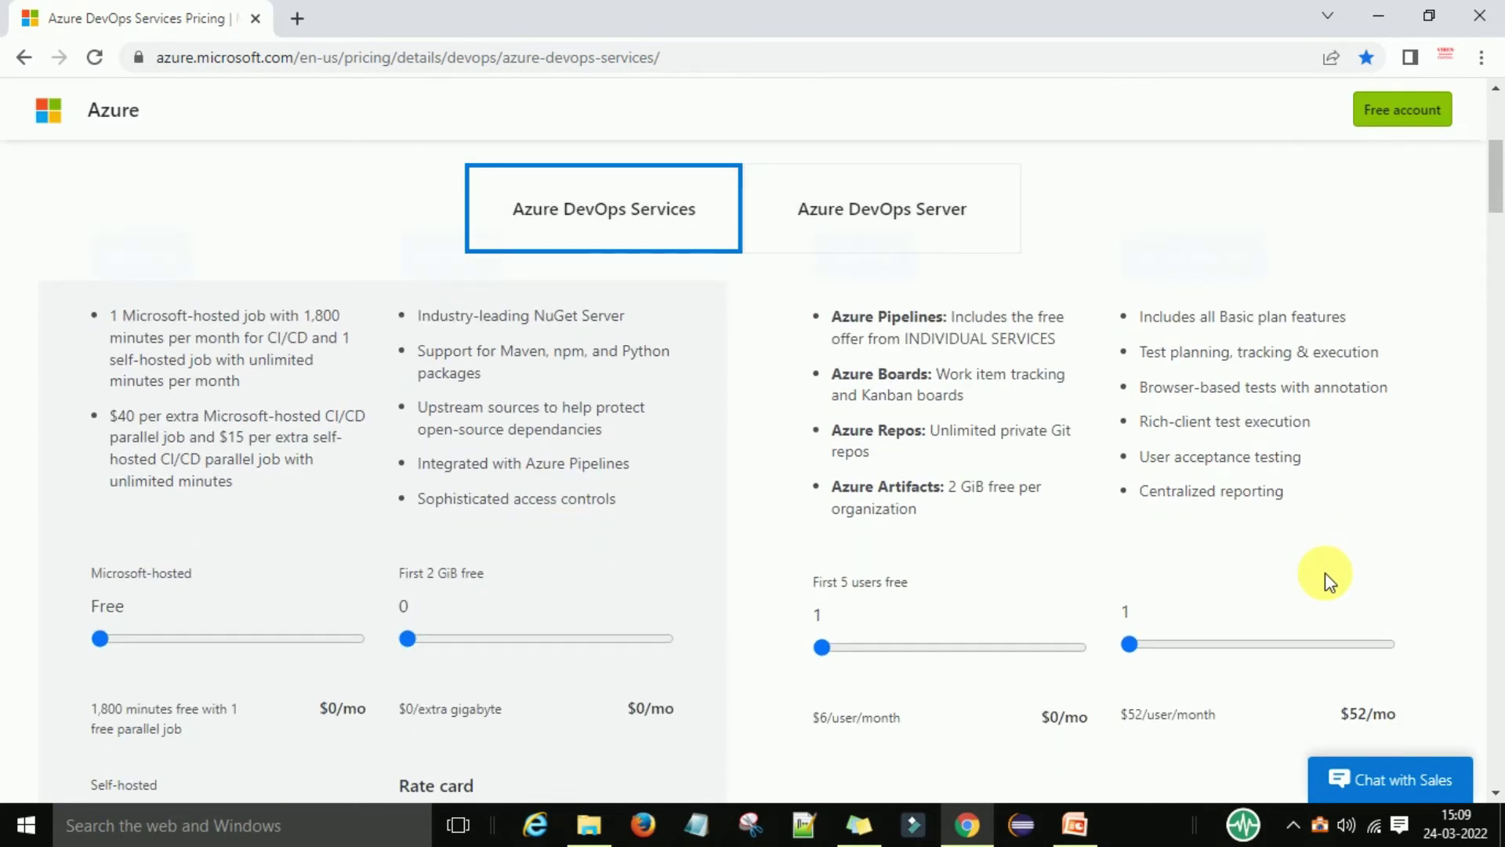
scroll(1325, 572, up, 3)
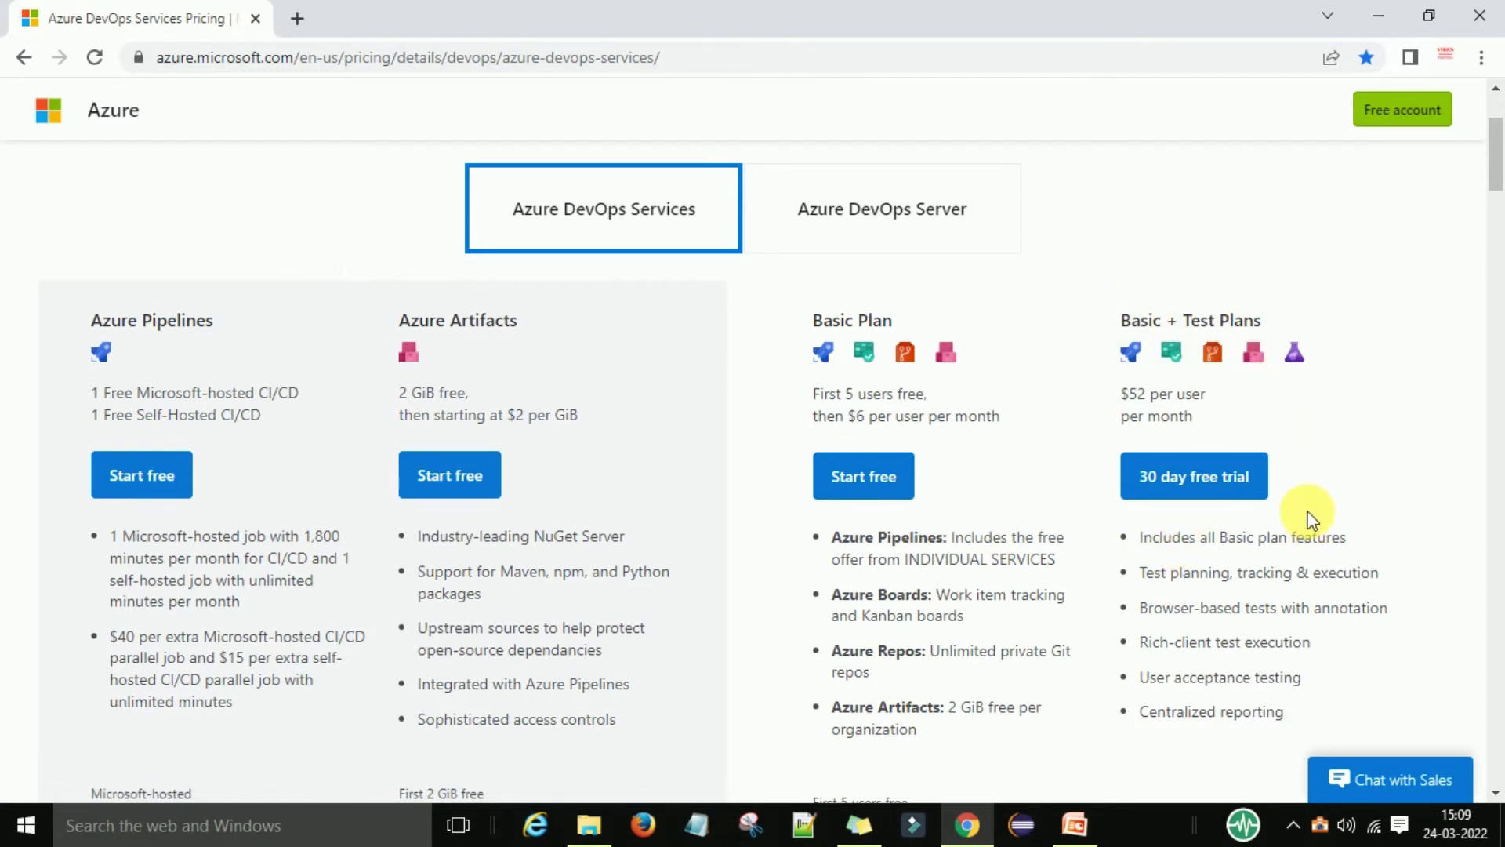
scroll(1238, 613, down, 1)
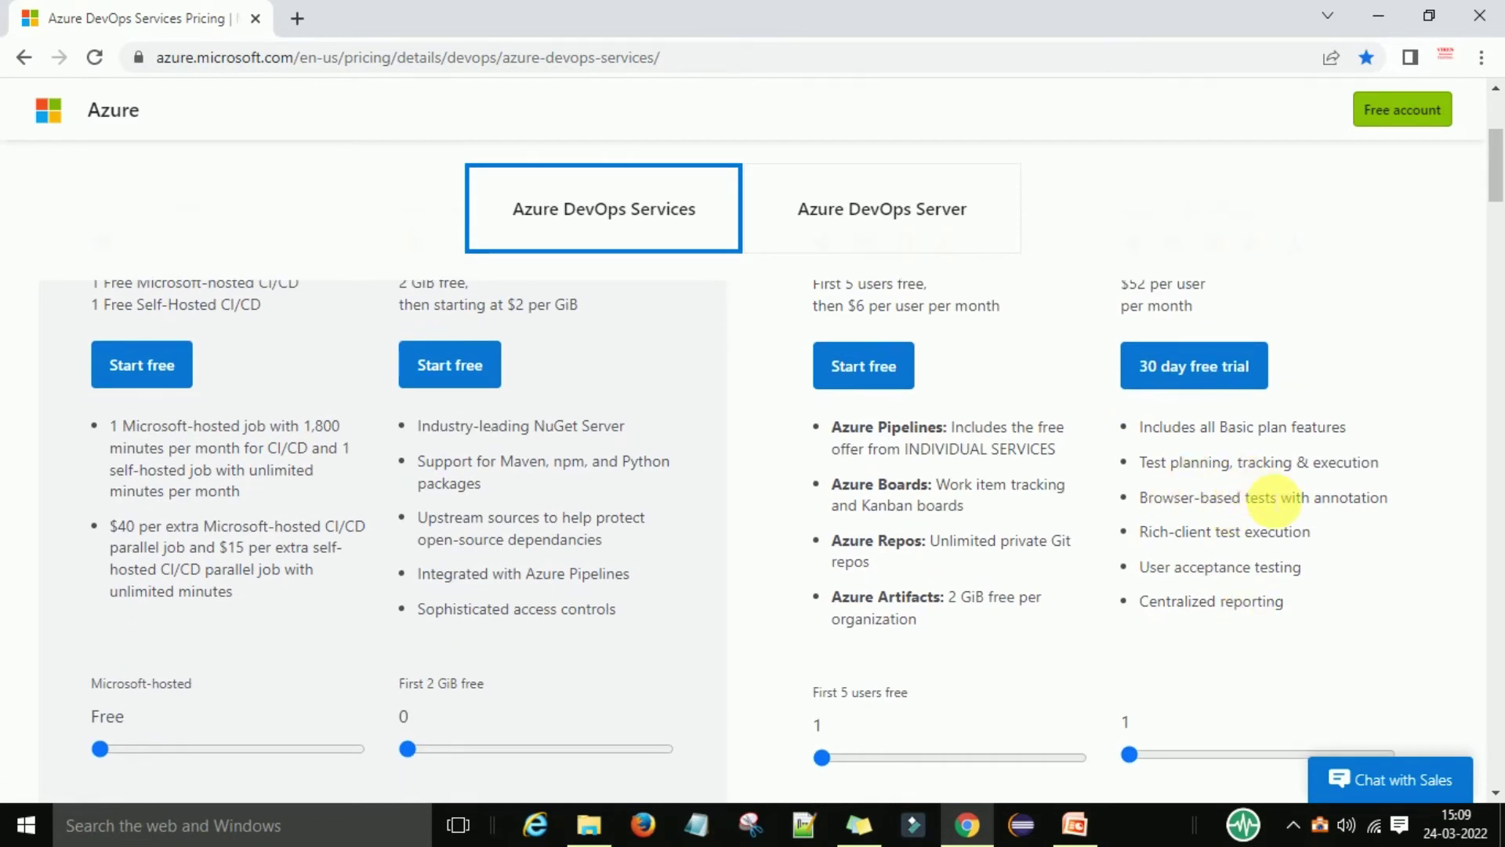
scroll(1254, 470, up, 1)
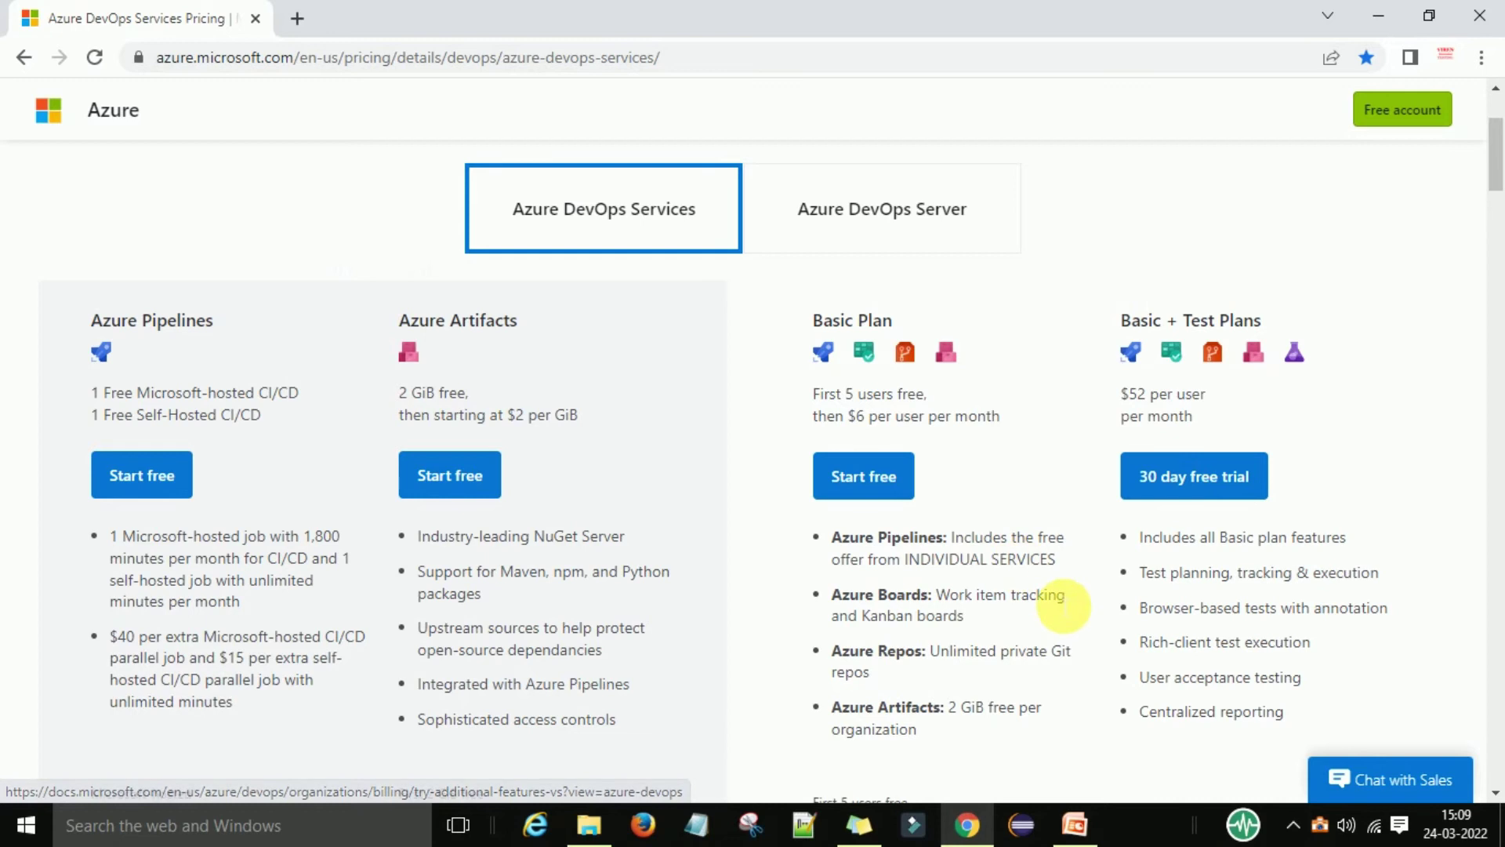
scroll(1043, 588, down, 1)
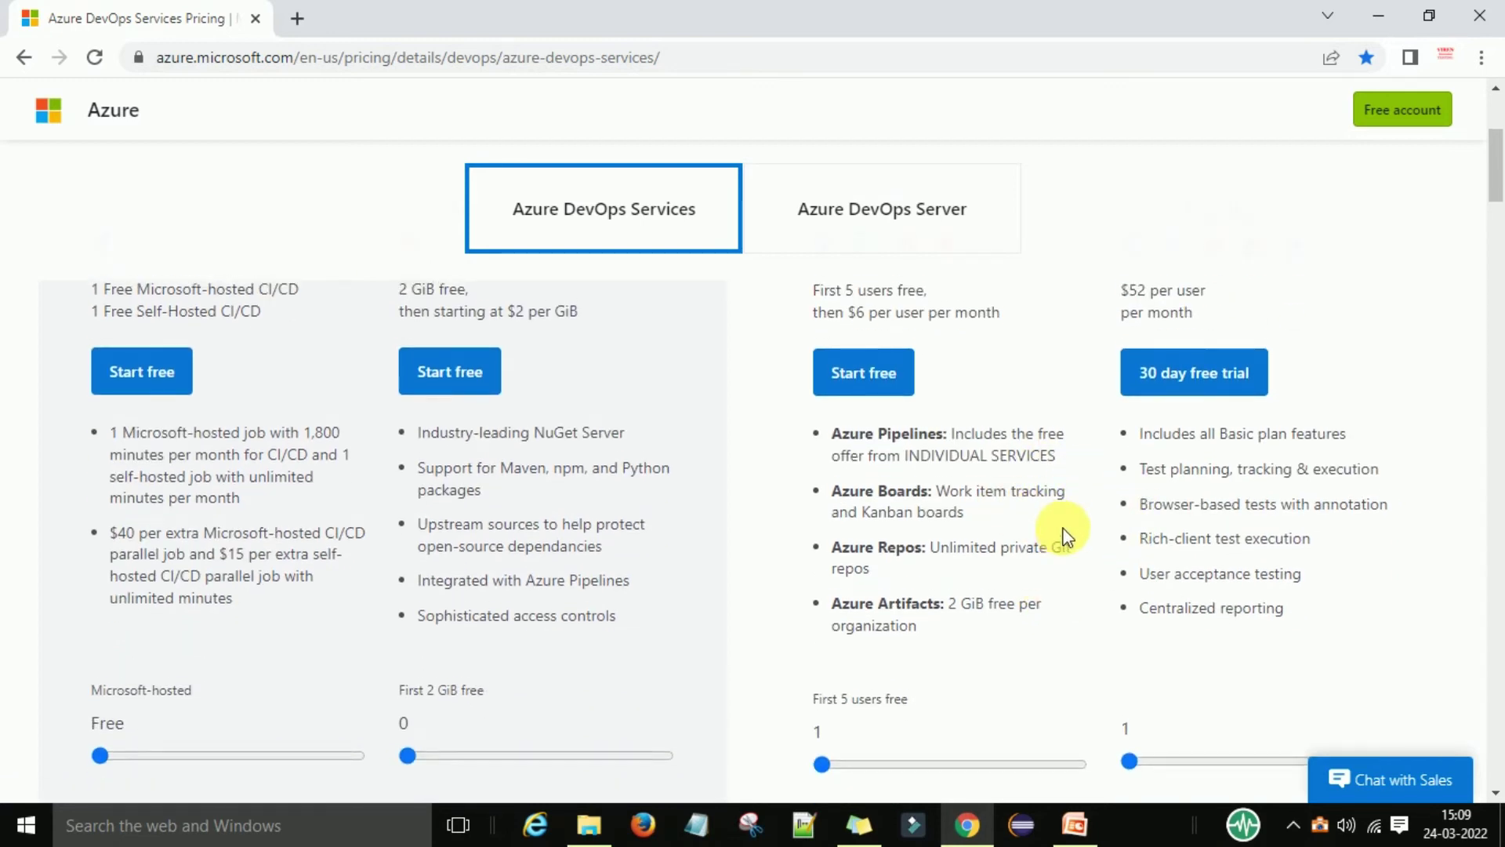
scroll(1068, 531, up, 1)
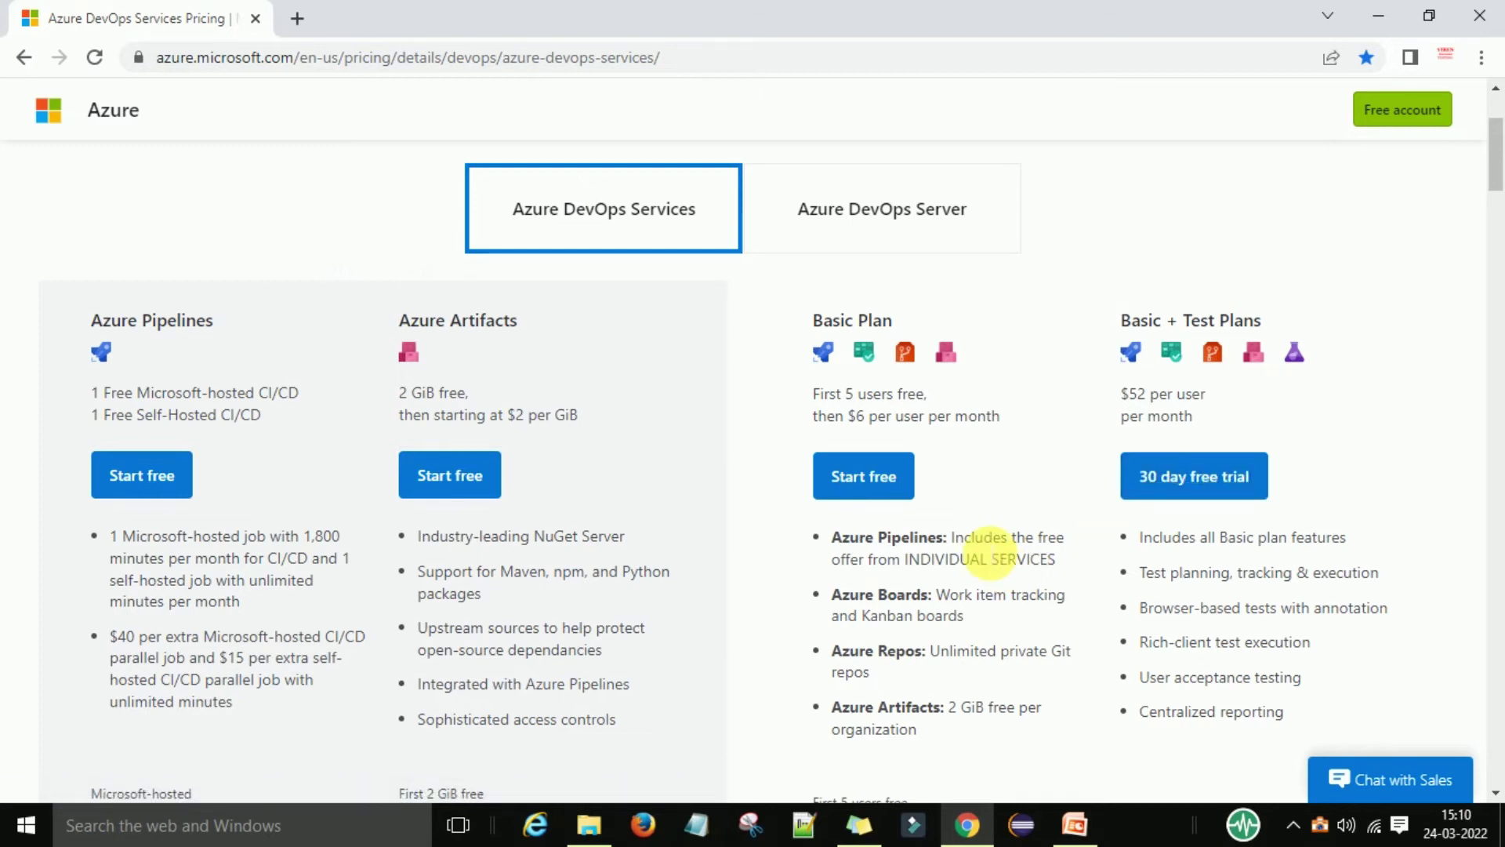
scroll(989, 553, down, 1)
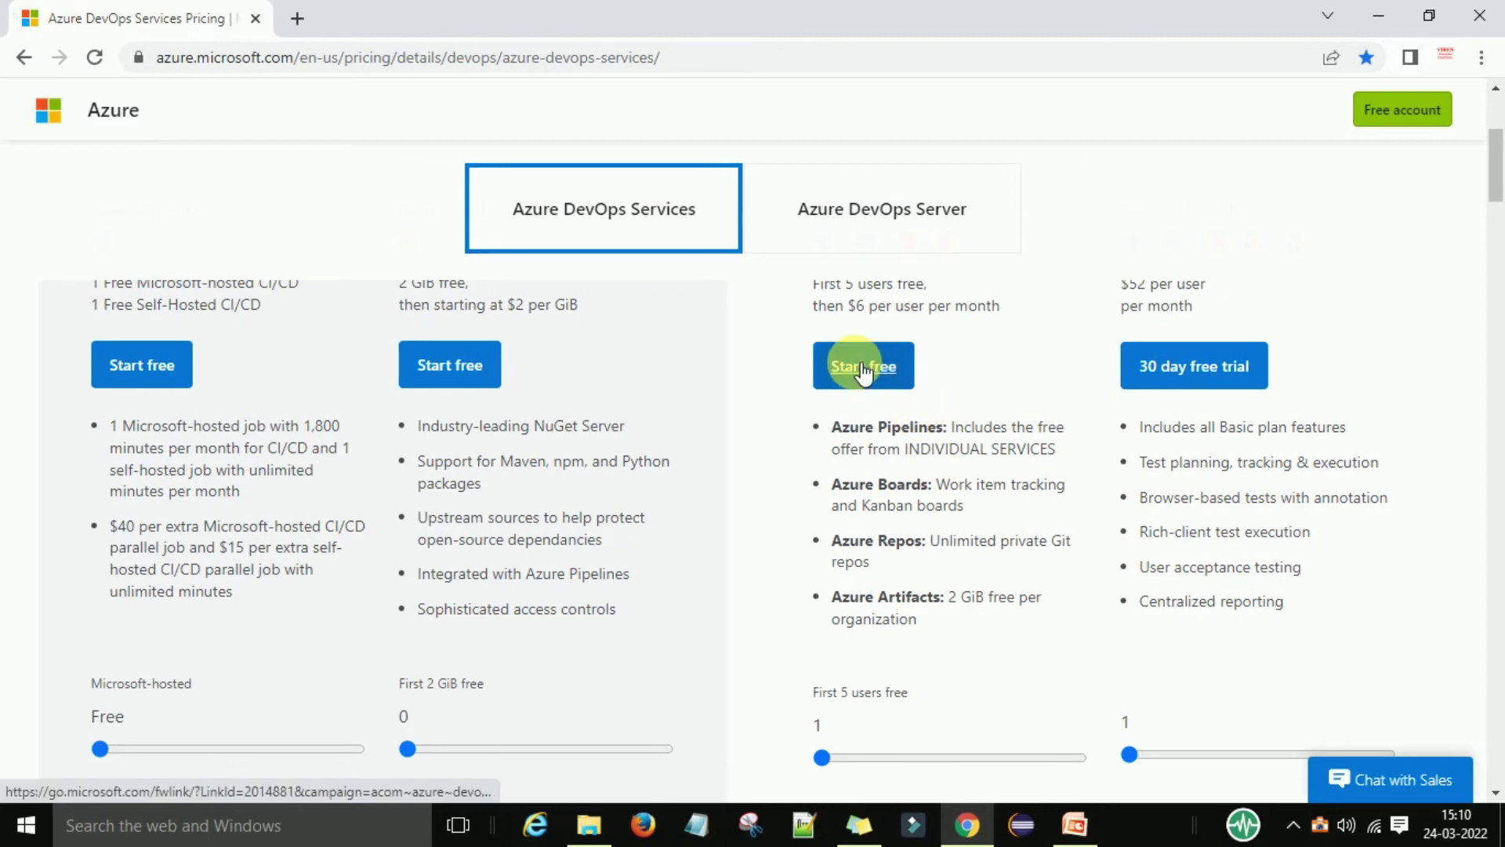
click(862, 368)
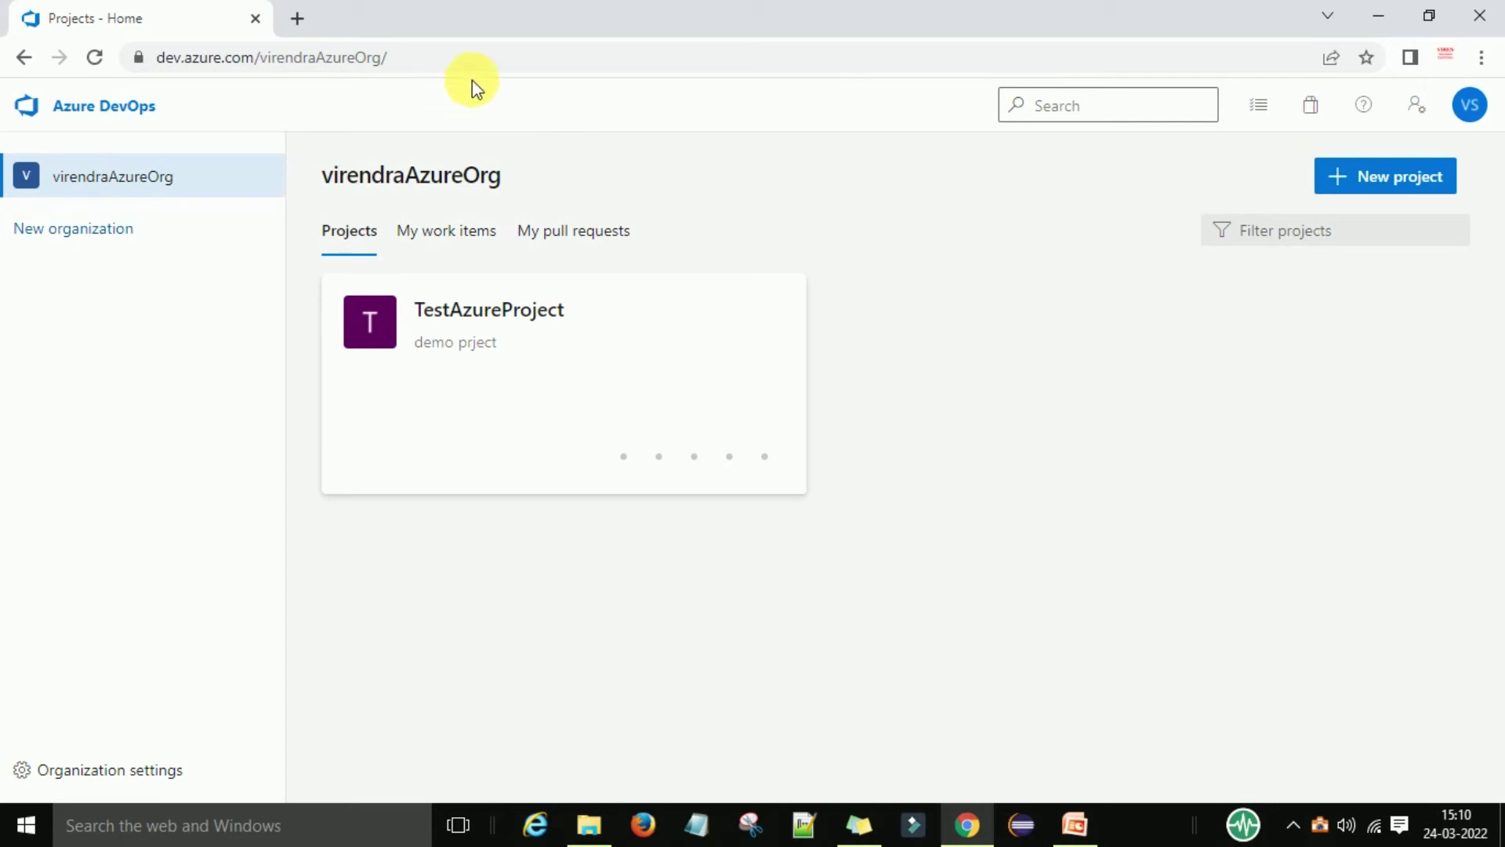
Return to the organization's projects home and open TestAzureProject.
click(494, 69)
click(524, 71)
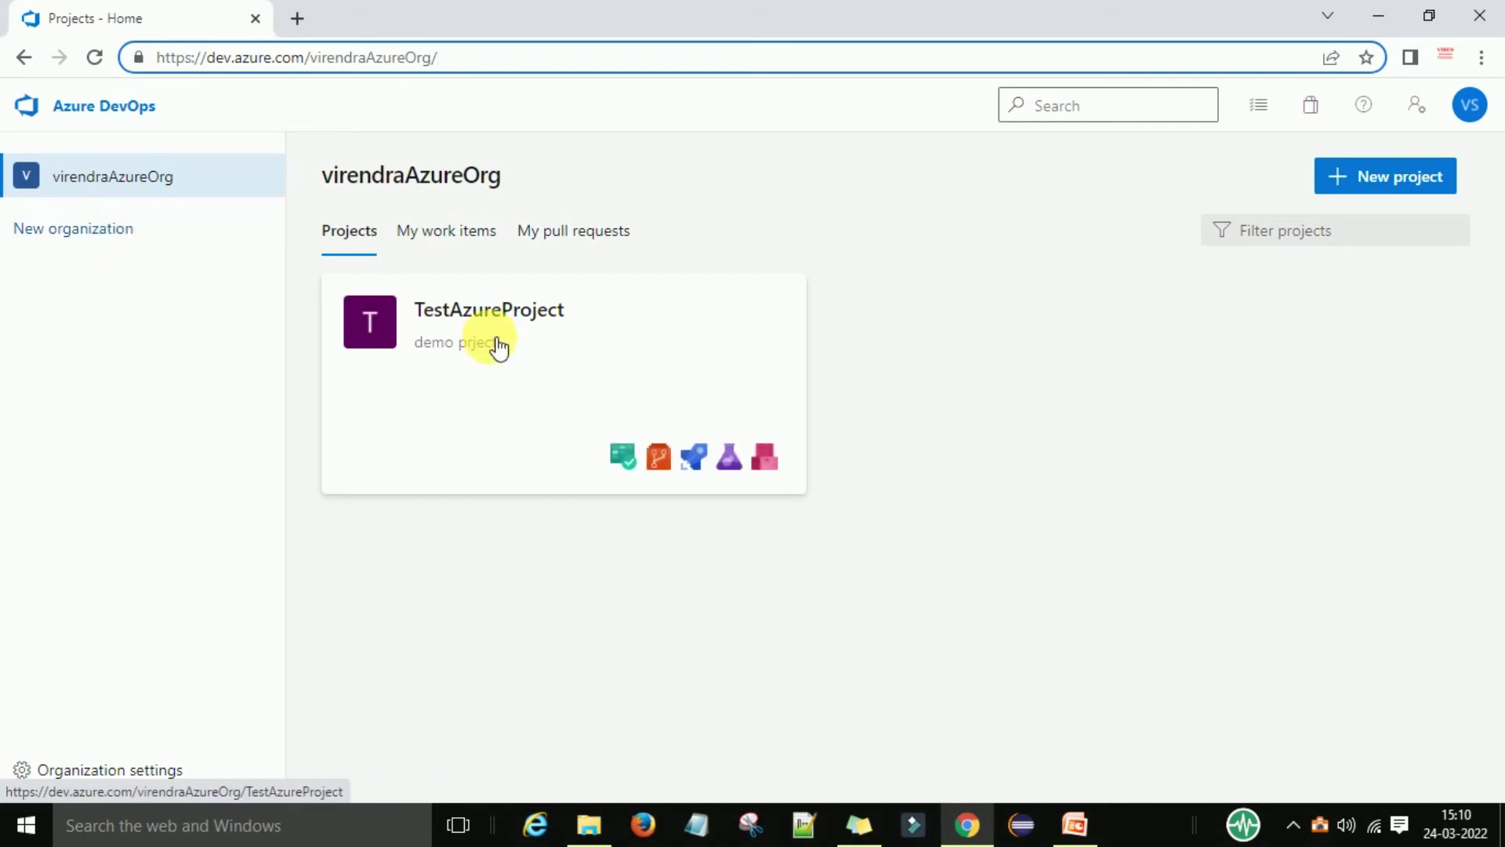
click(119, 113)
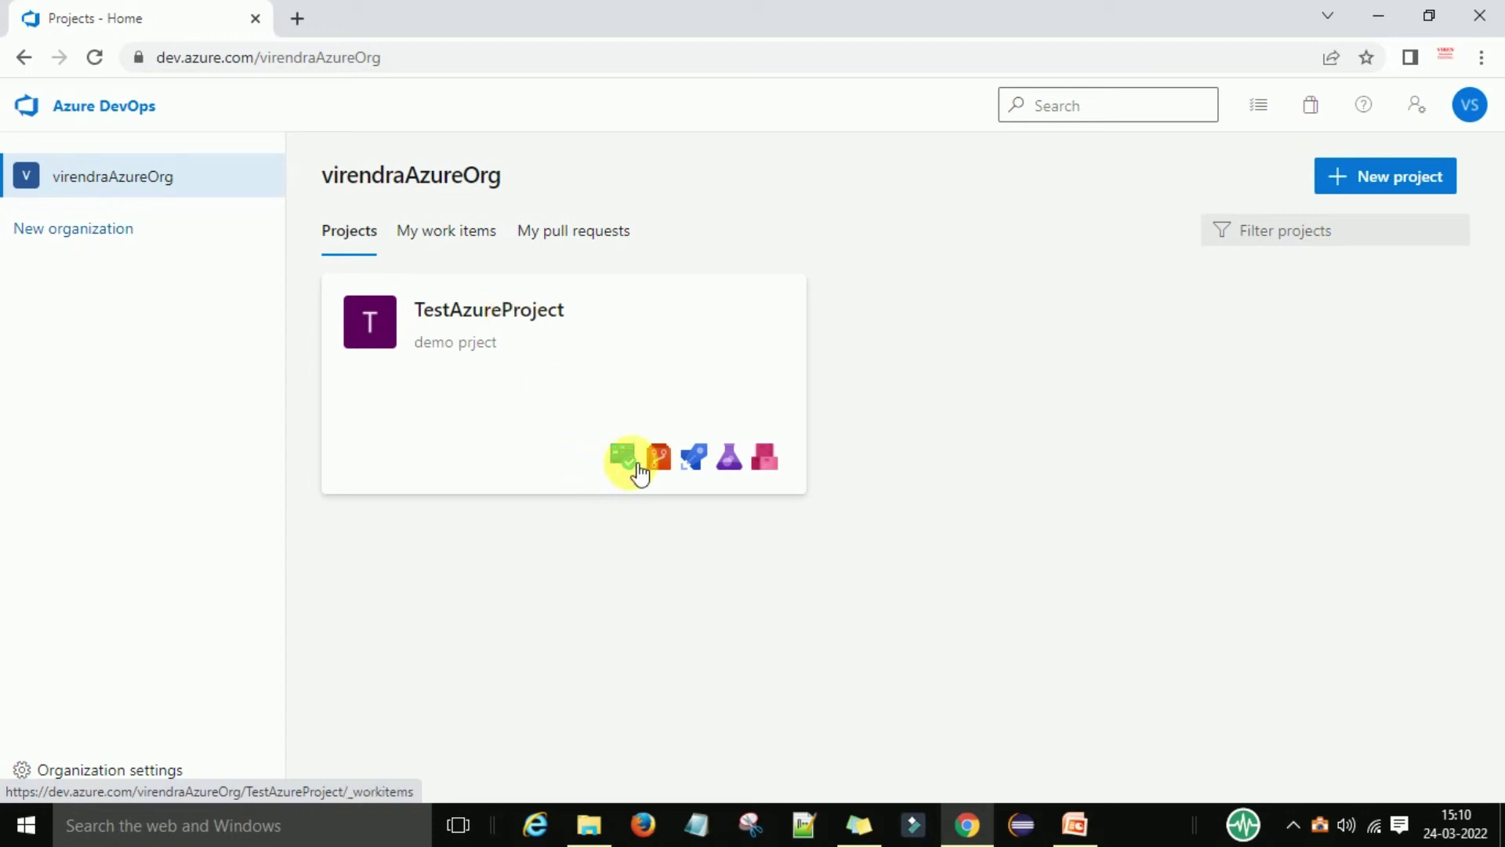
click(645, 471)
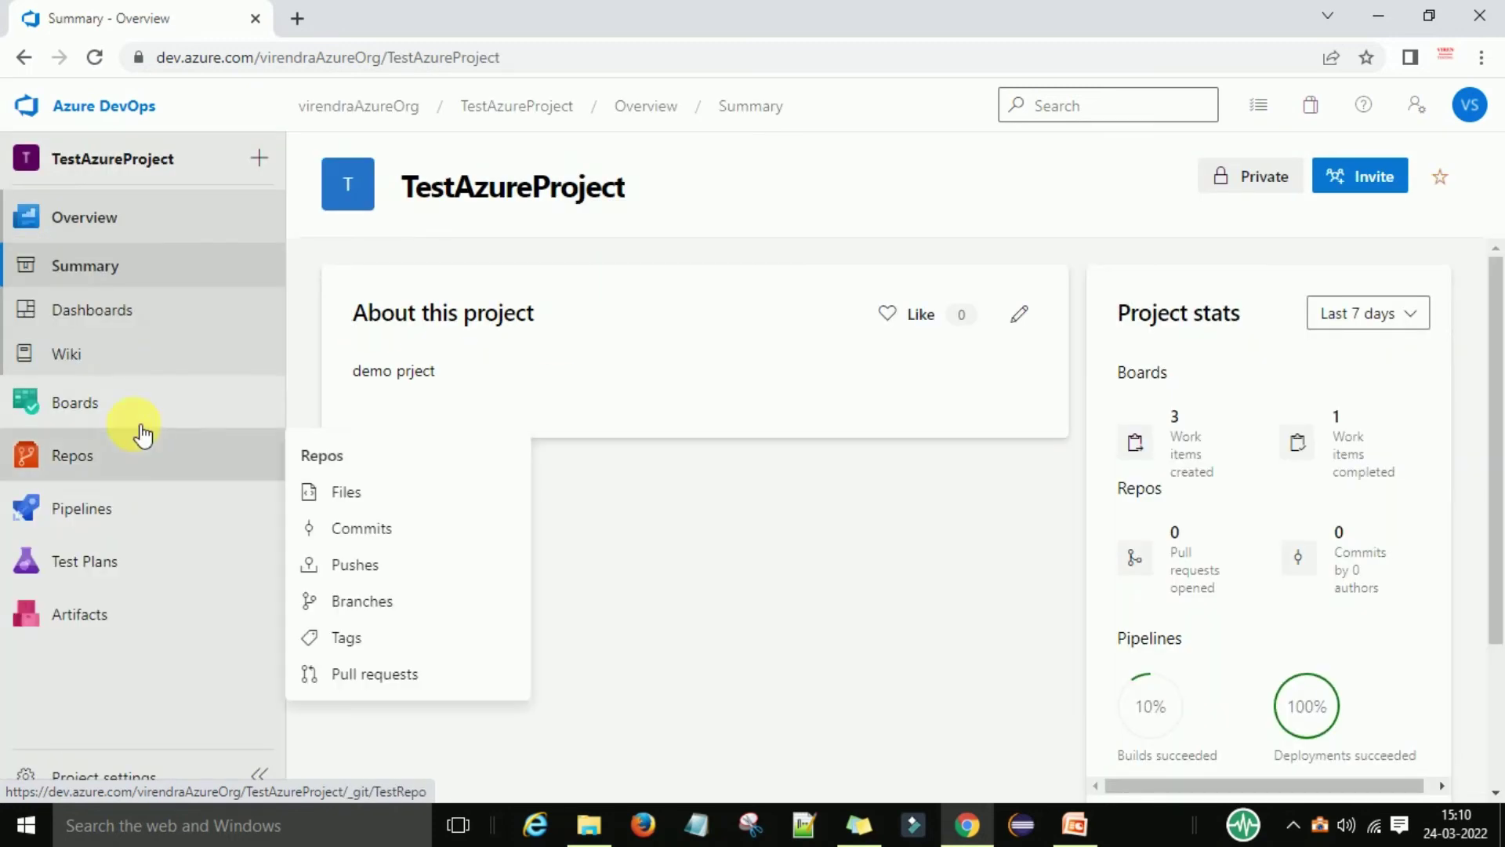
Open TestAzureProject's Test Plans page showing the '3 : Login issue' suite.
mouse_move(114, 415)
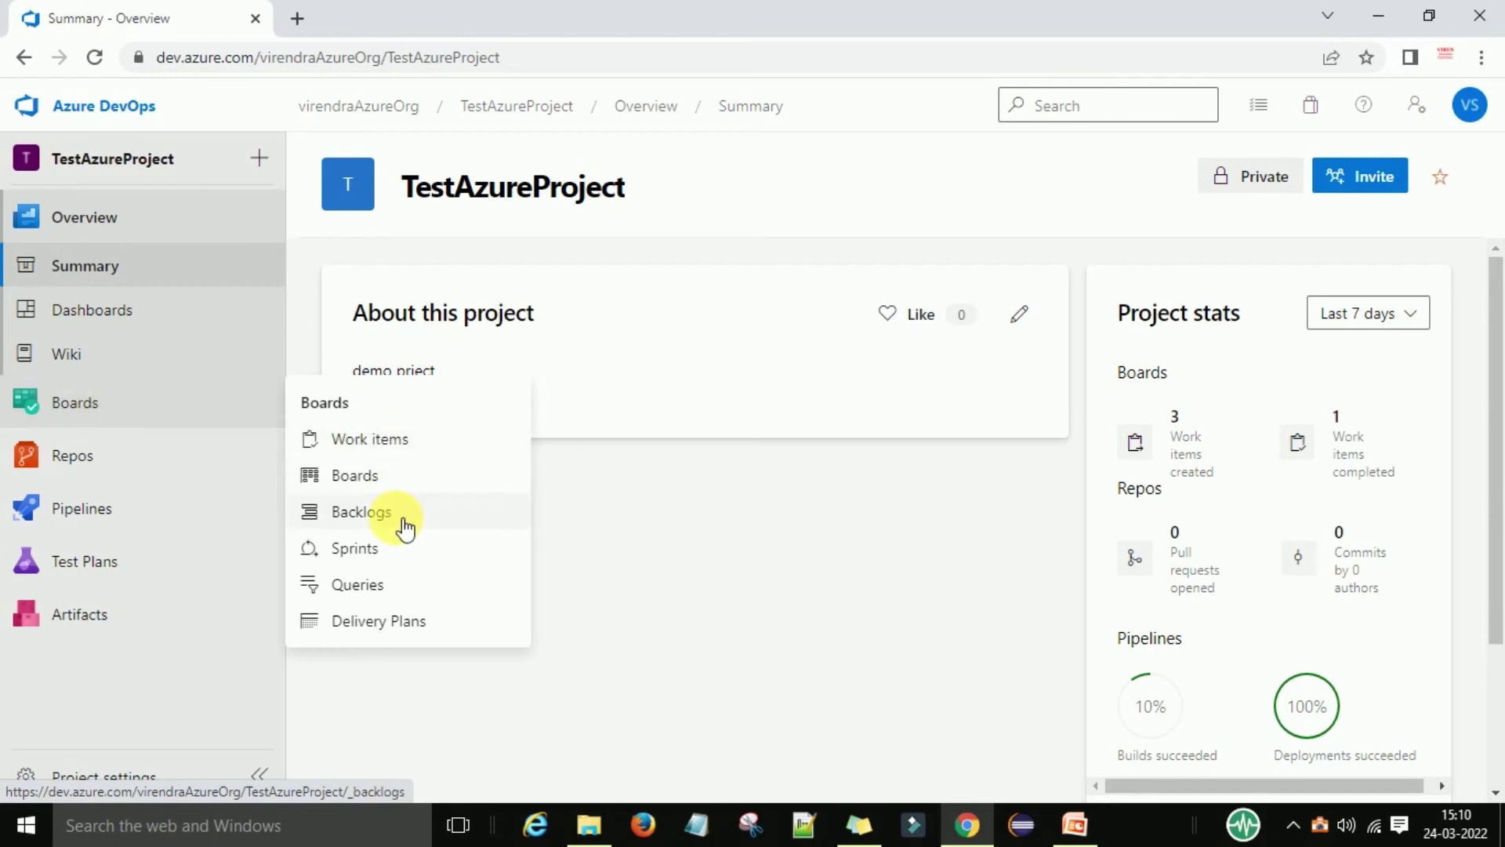
mouse_move(108, 468)
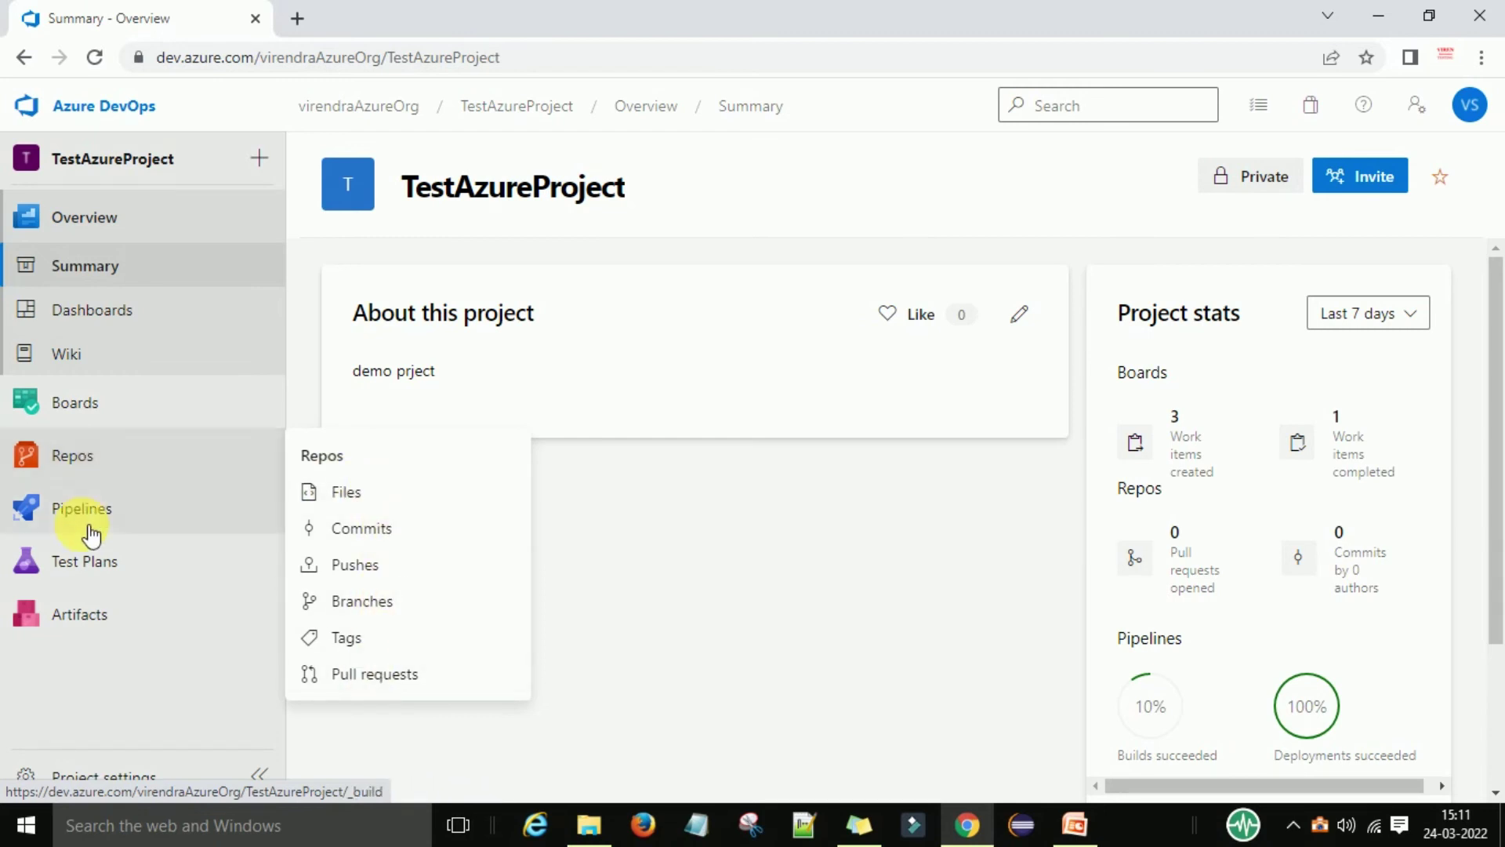
mouse_move(95, 526)
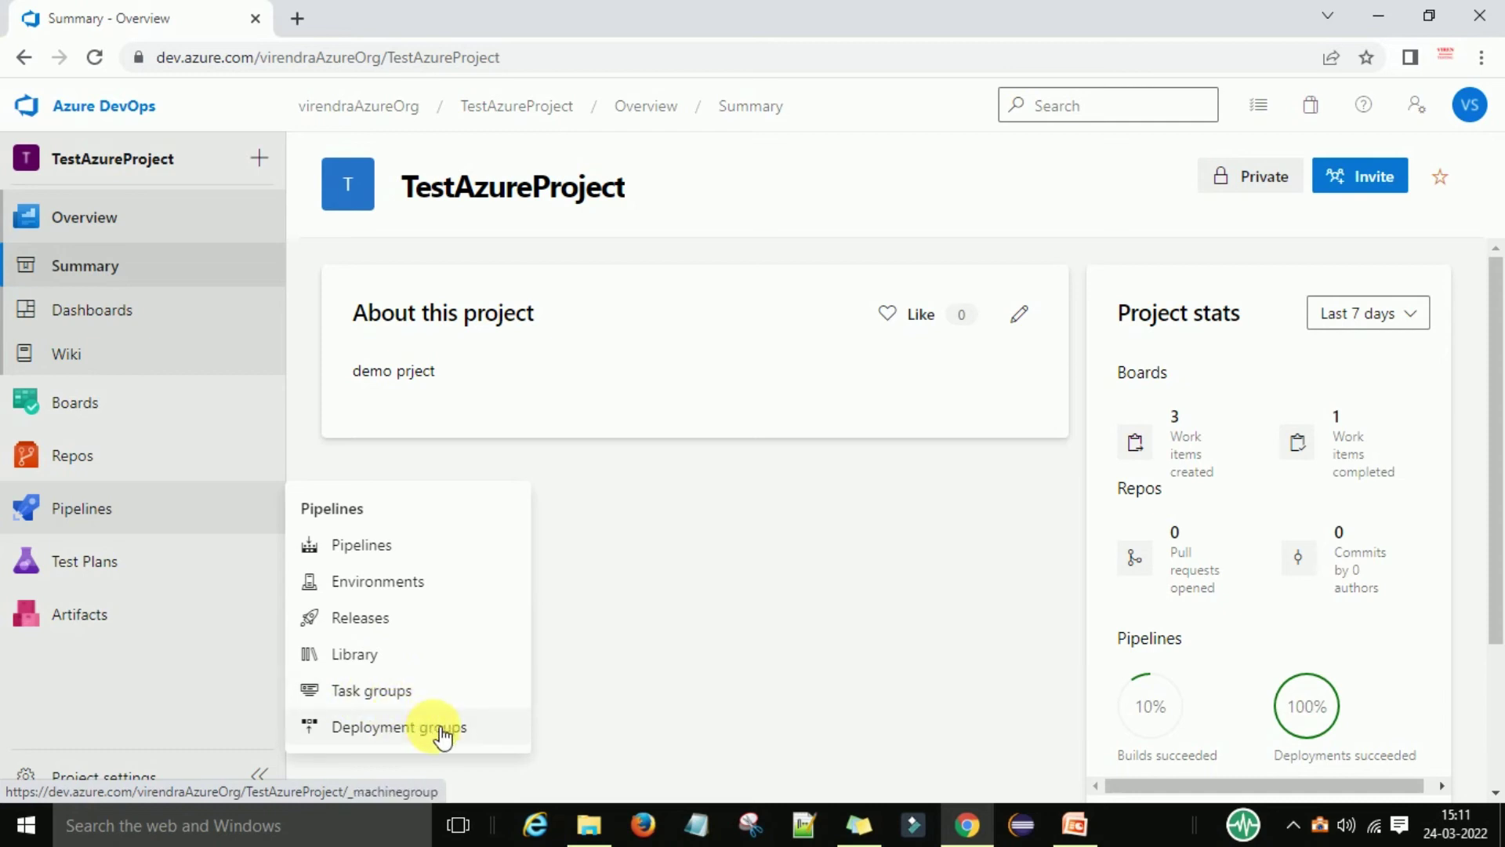
mouse_move(94, 572)
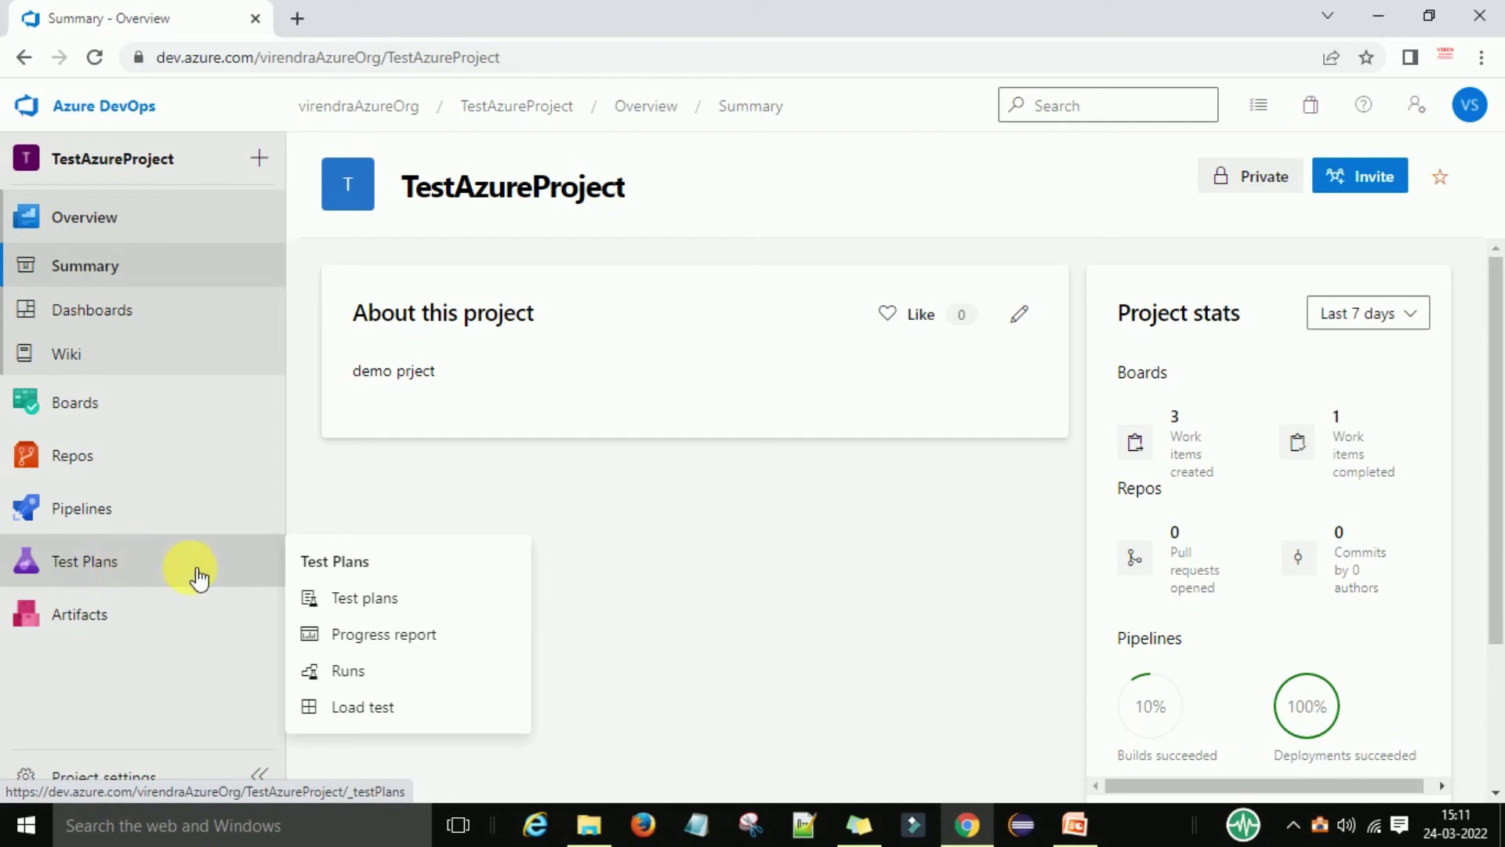
click(382, 607)
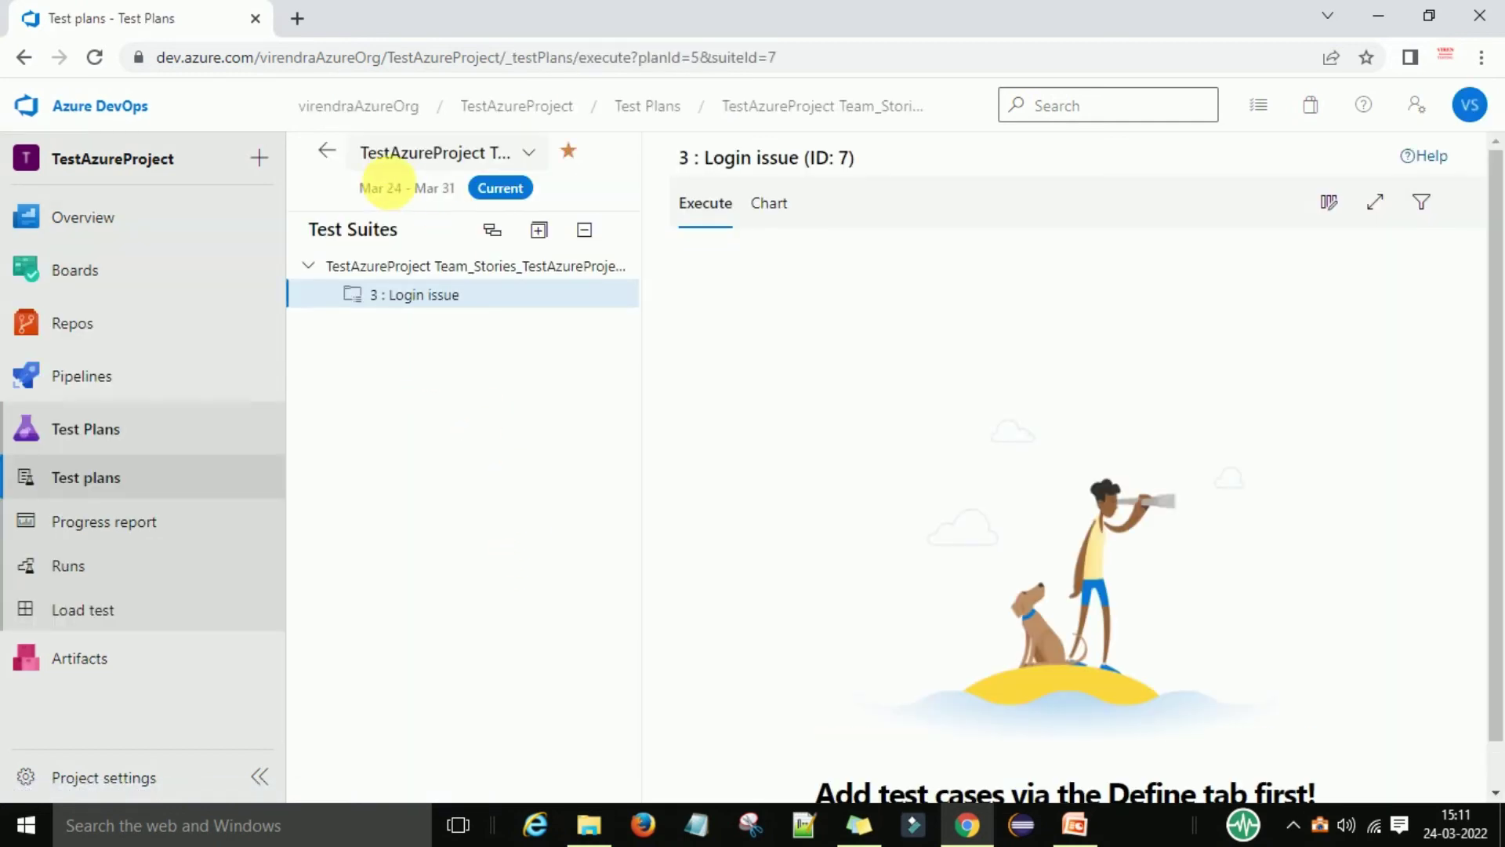
Move from the project's test plans up to the organization's Settings Overview.
mouse_move(114, 350)
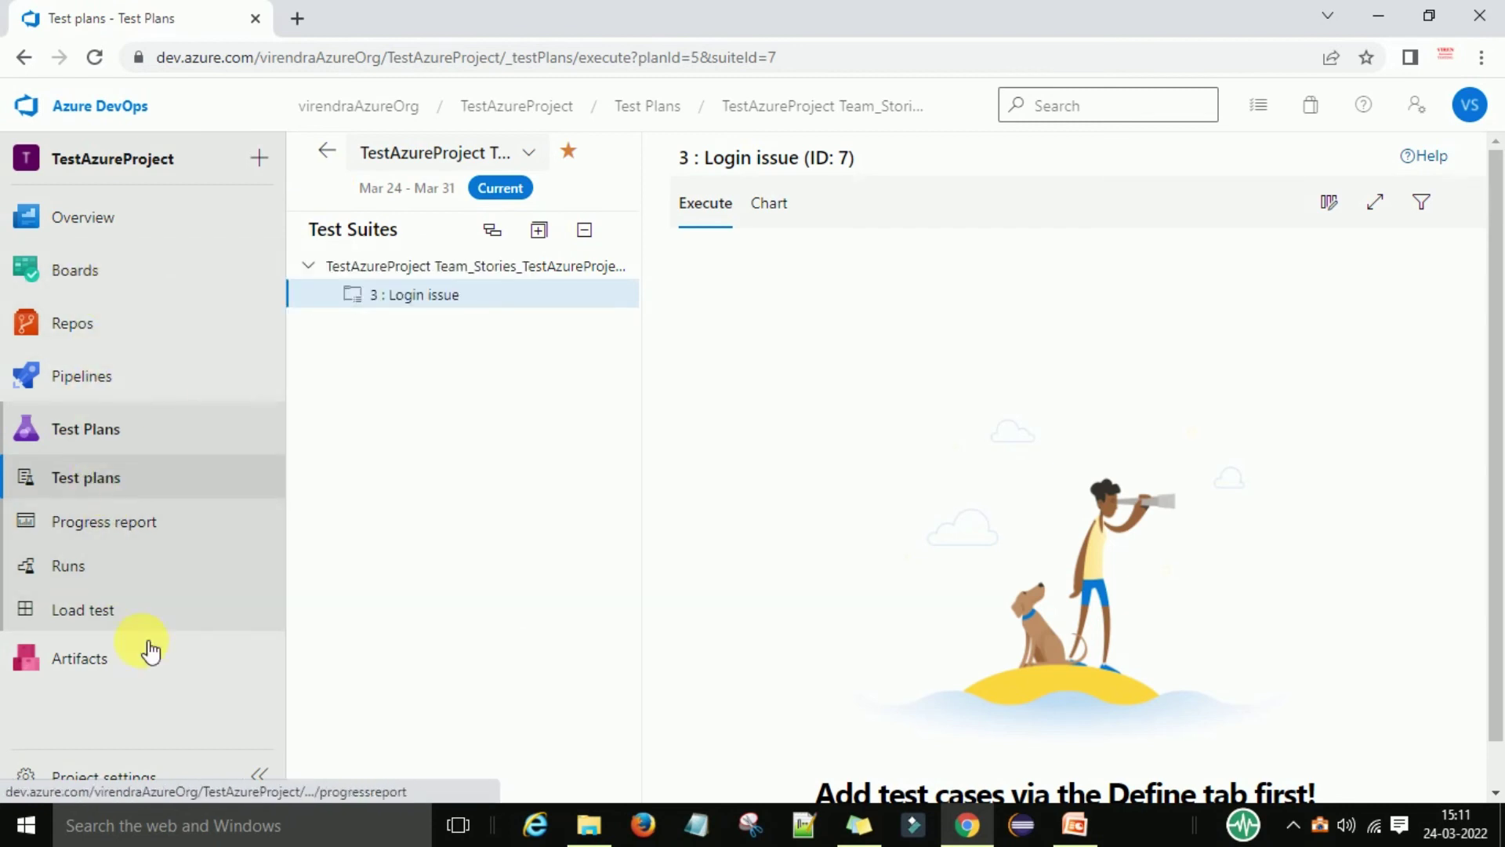
click(109, 482)
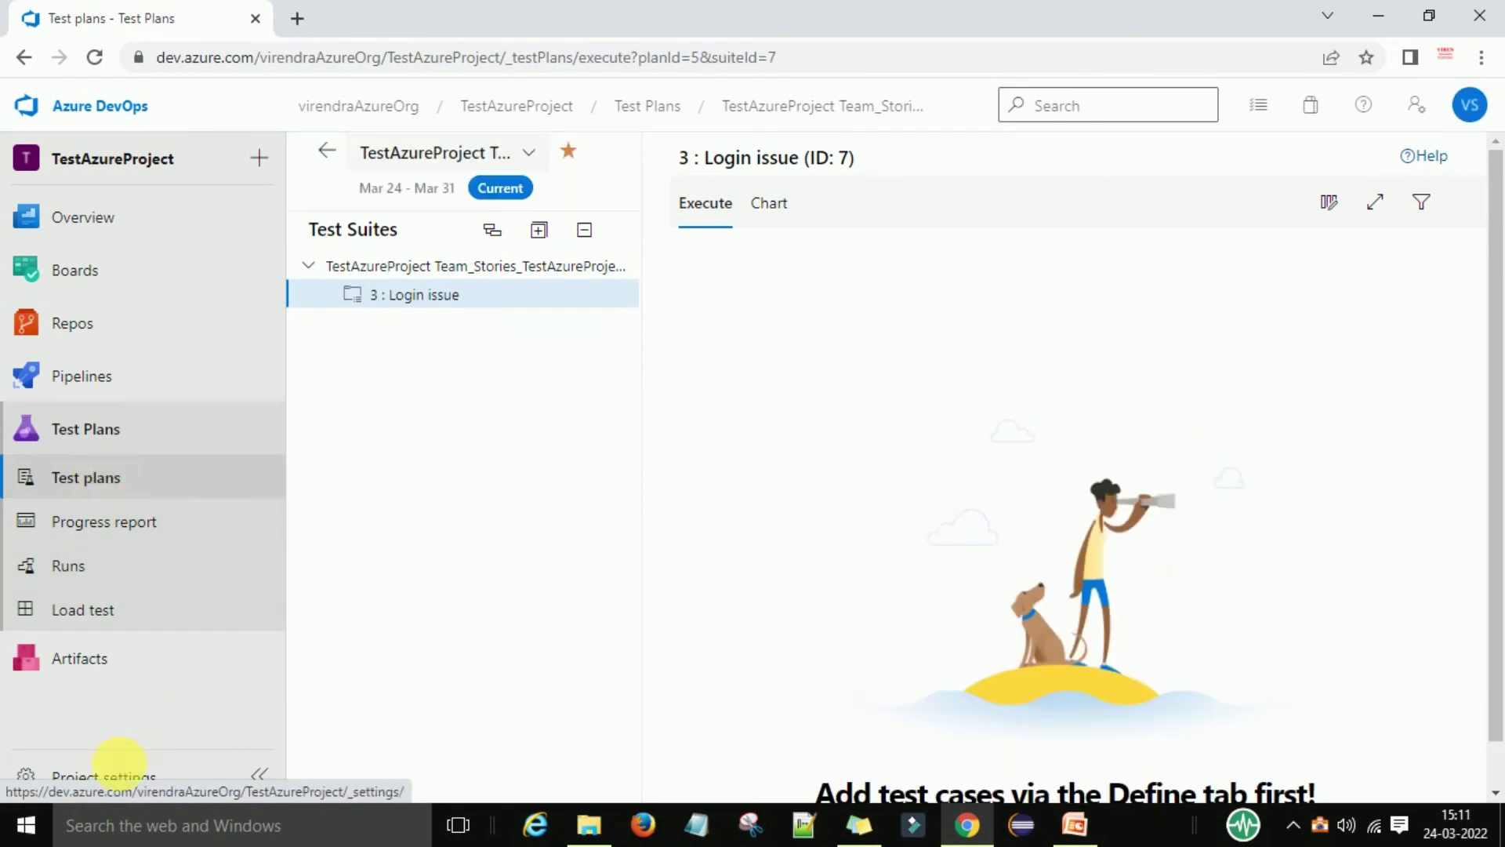
click(115, 784)
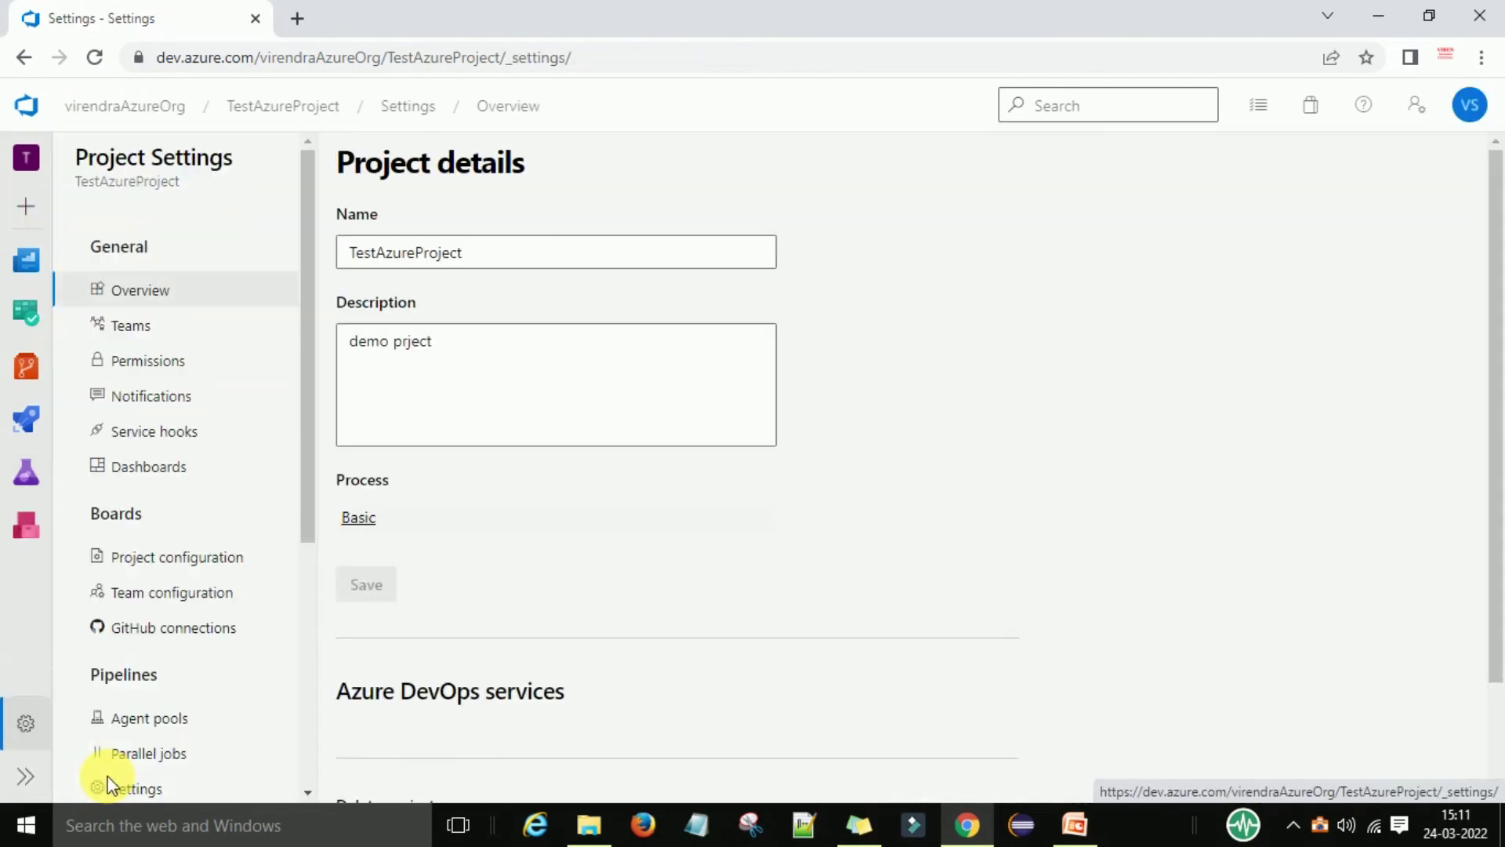
click(117, 105)
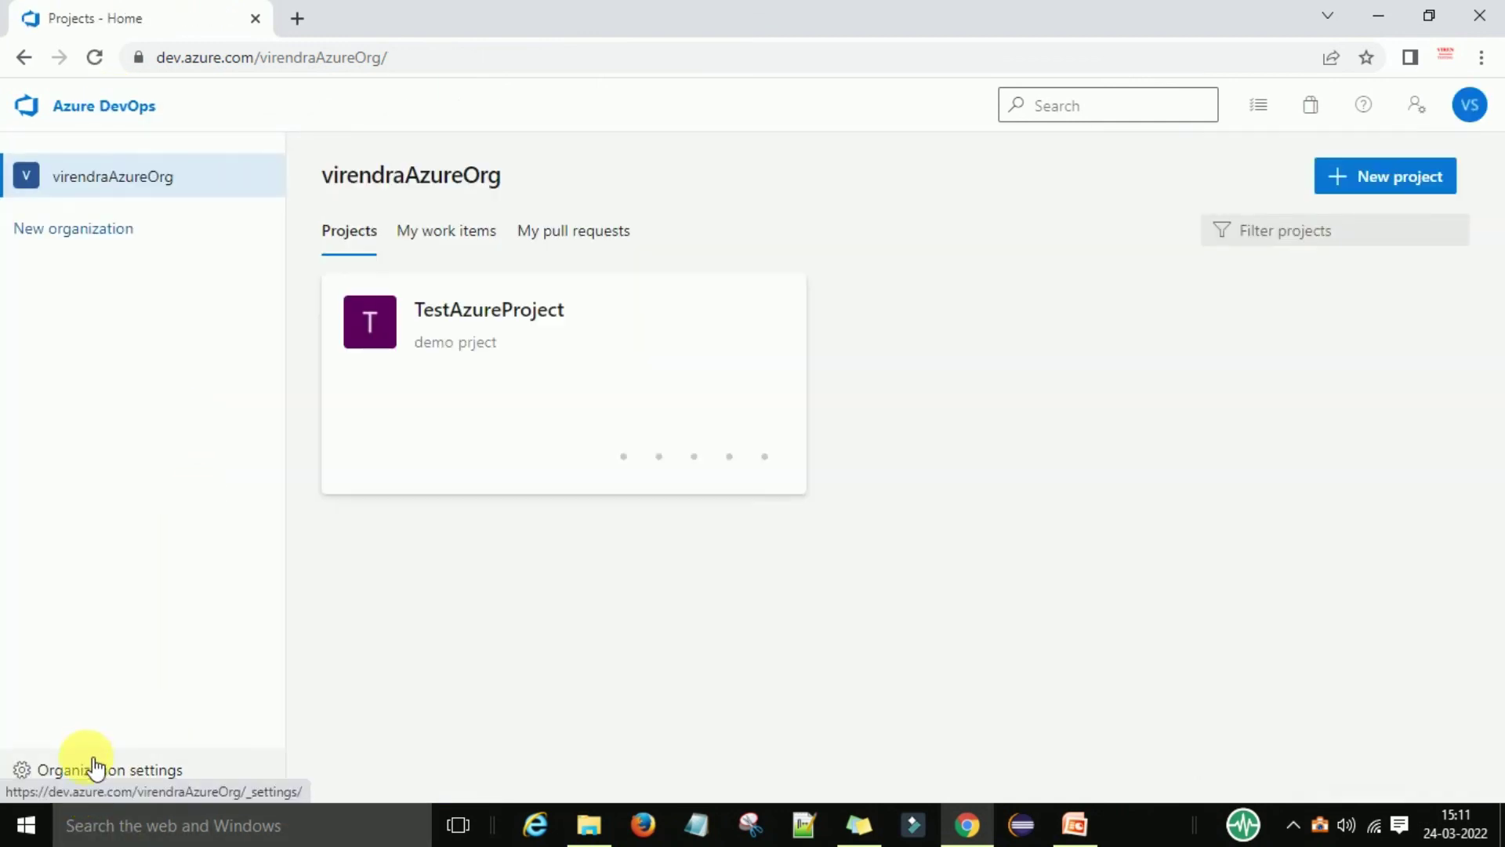
click(94, 774)
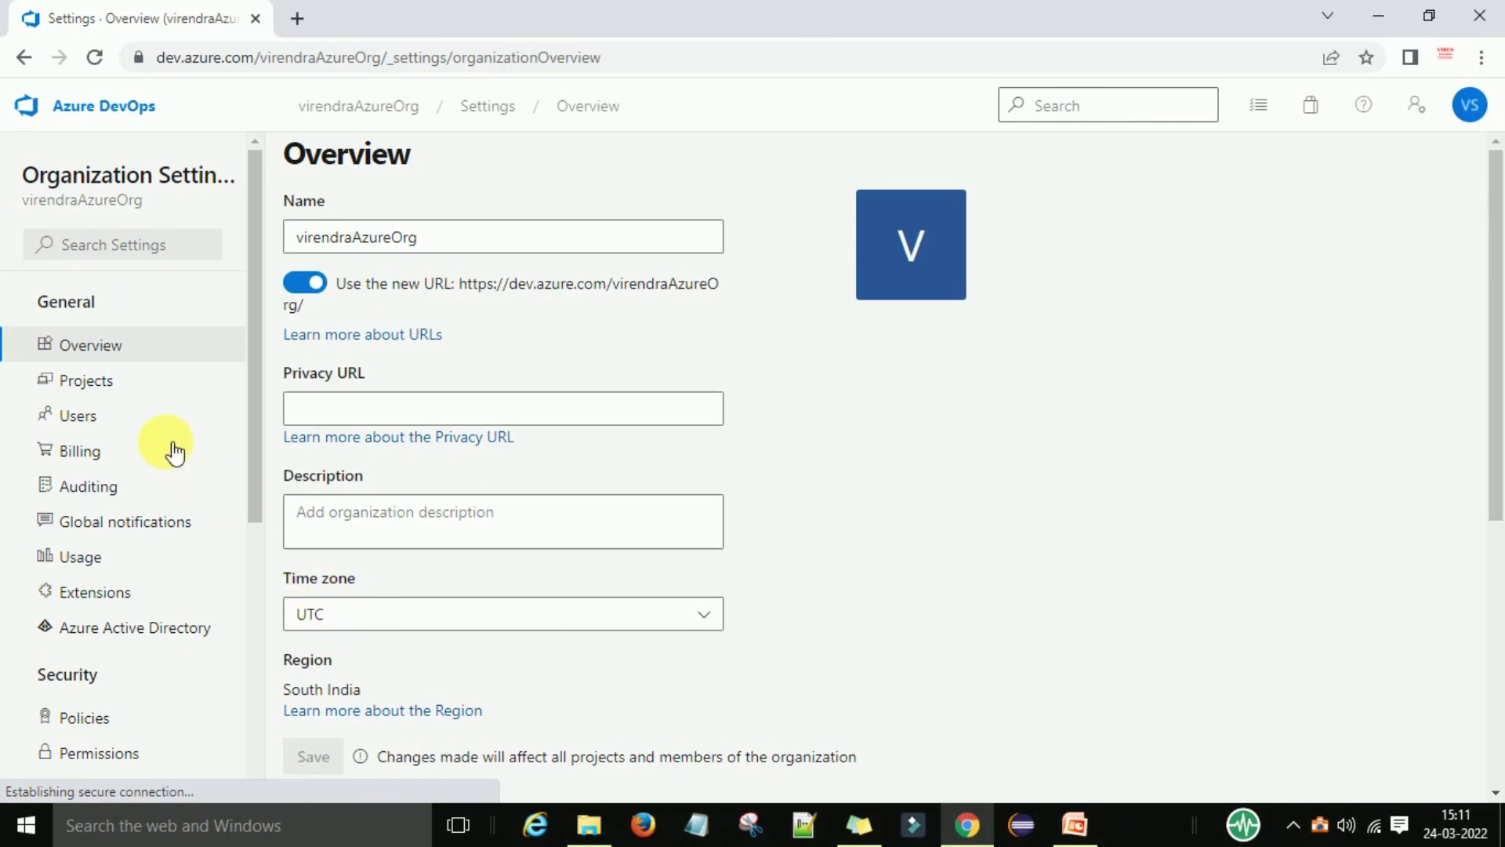
Open Billing and highlight the Basic + Test Plans 'Trial expires in 30 days' notice.
click(87, 460)
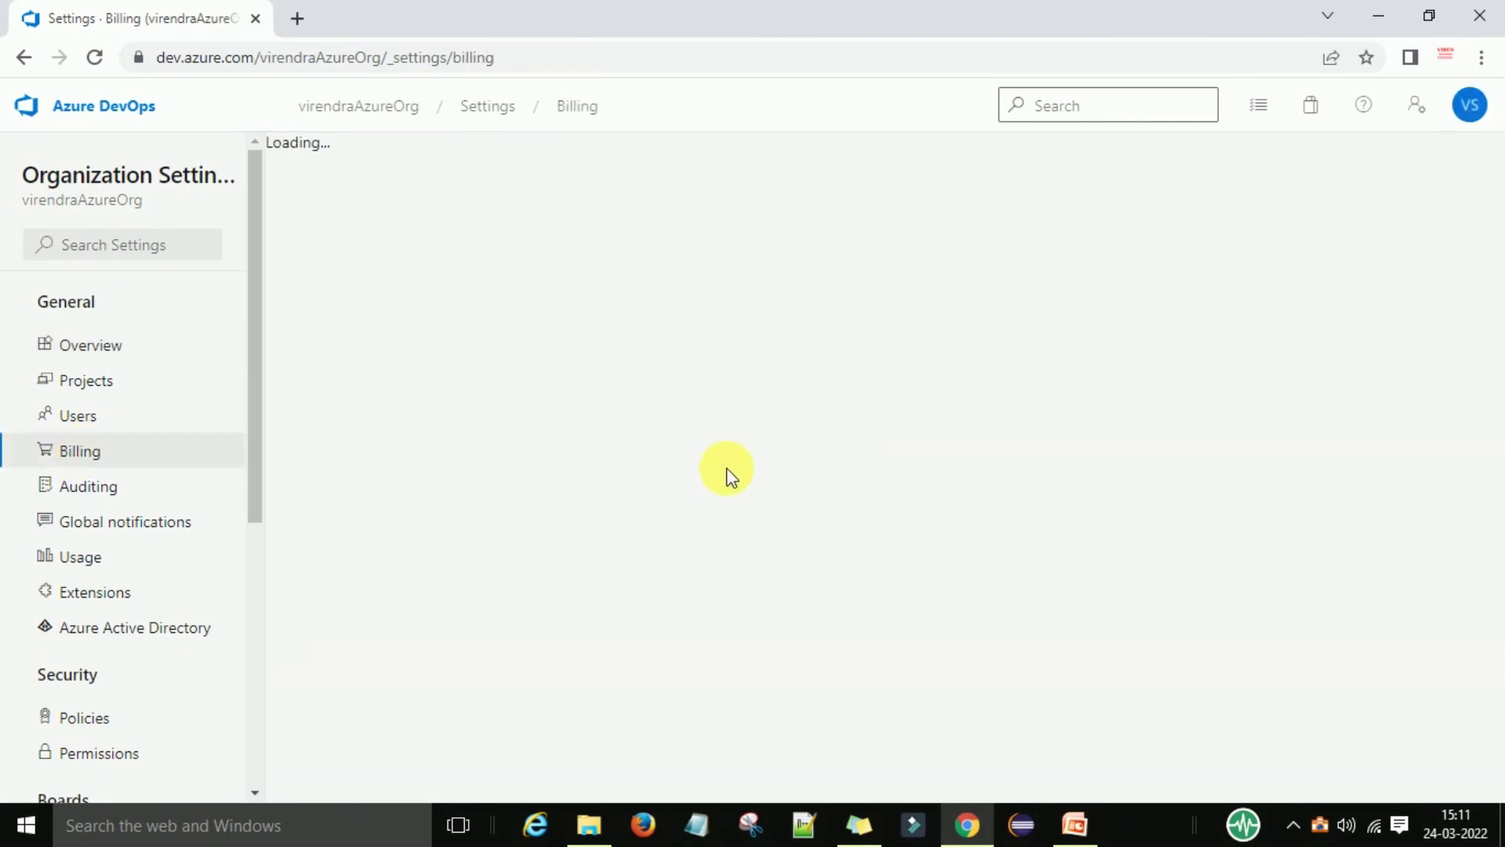
scroll(651, 407, down, 3)
scroll(682, 377, up, 1)
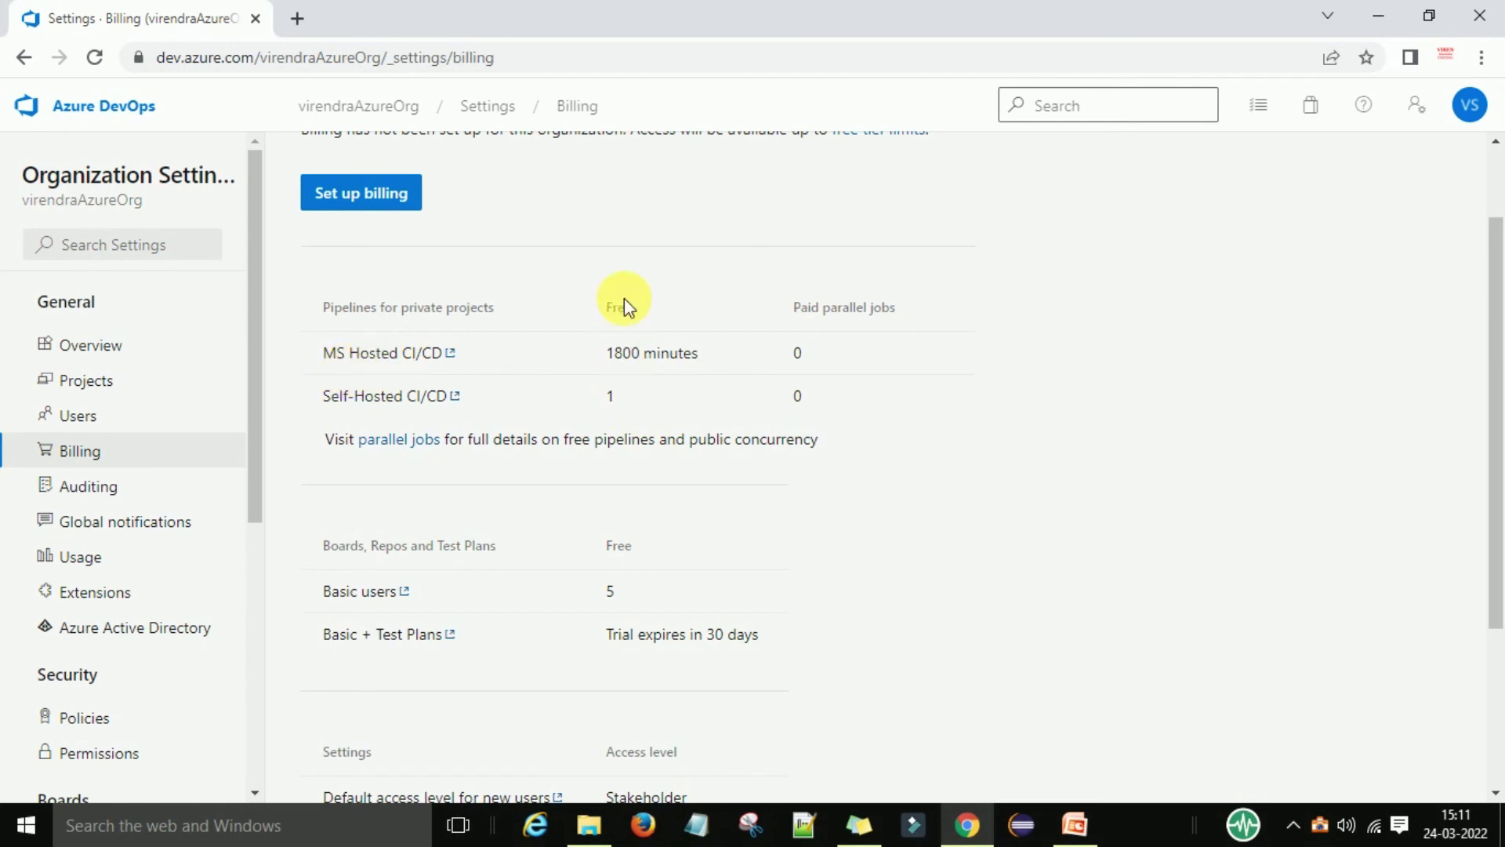
scroll(682, 490, down, 3)
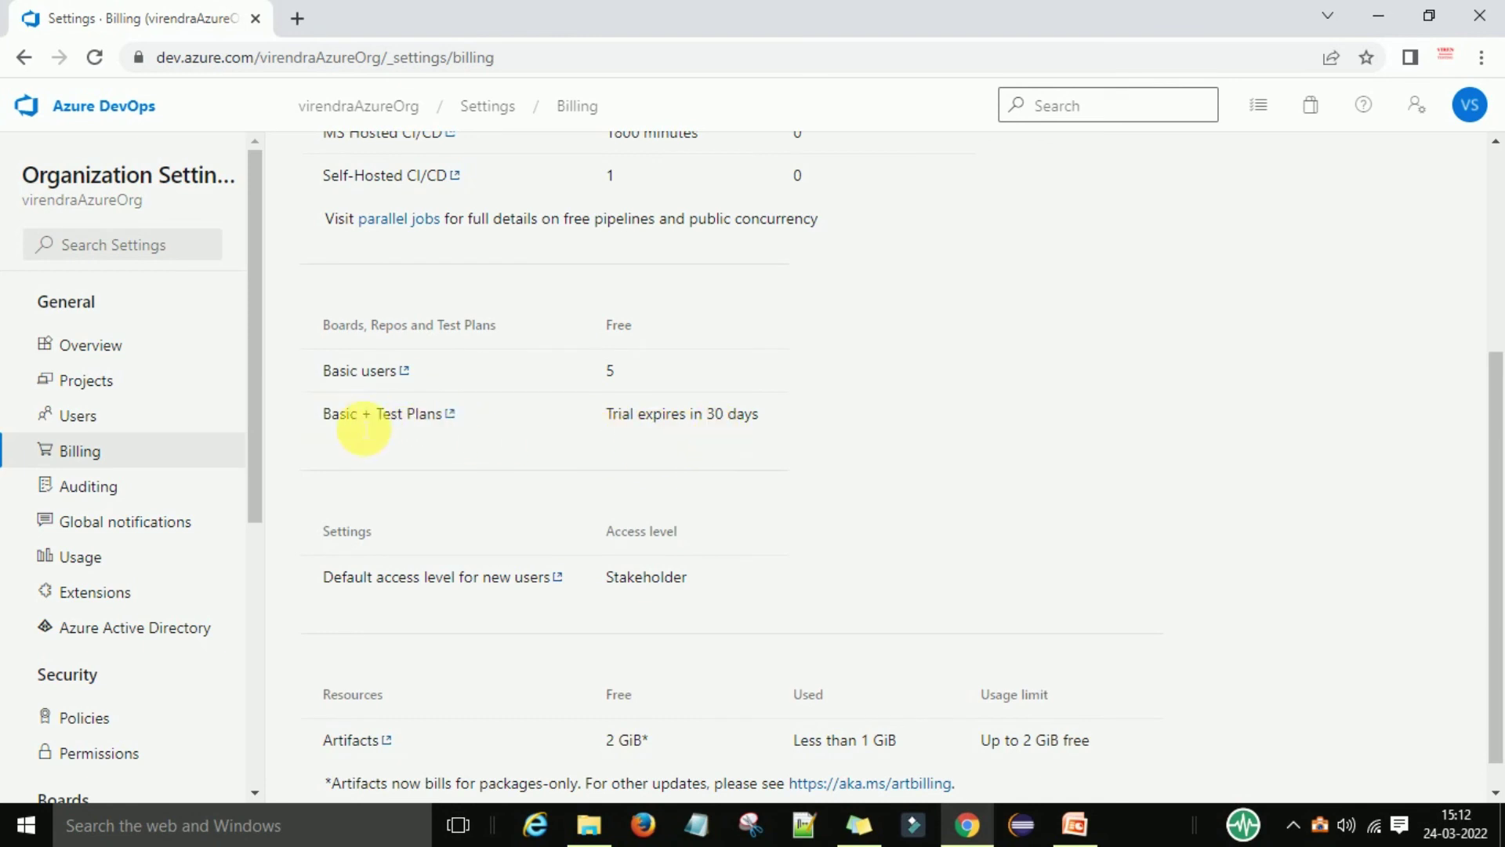
drag(617, 419, 756, 419)
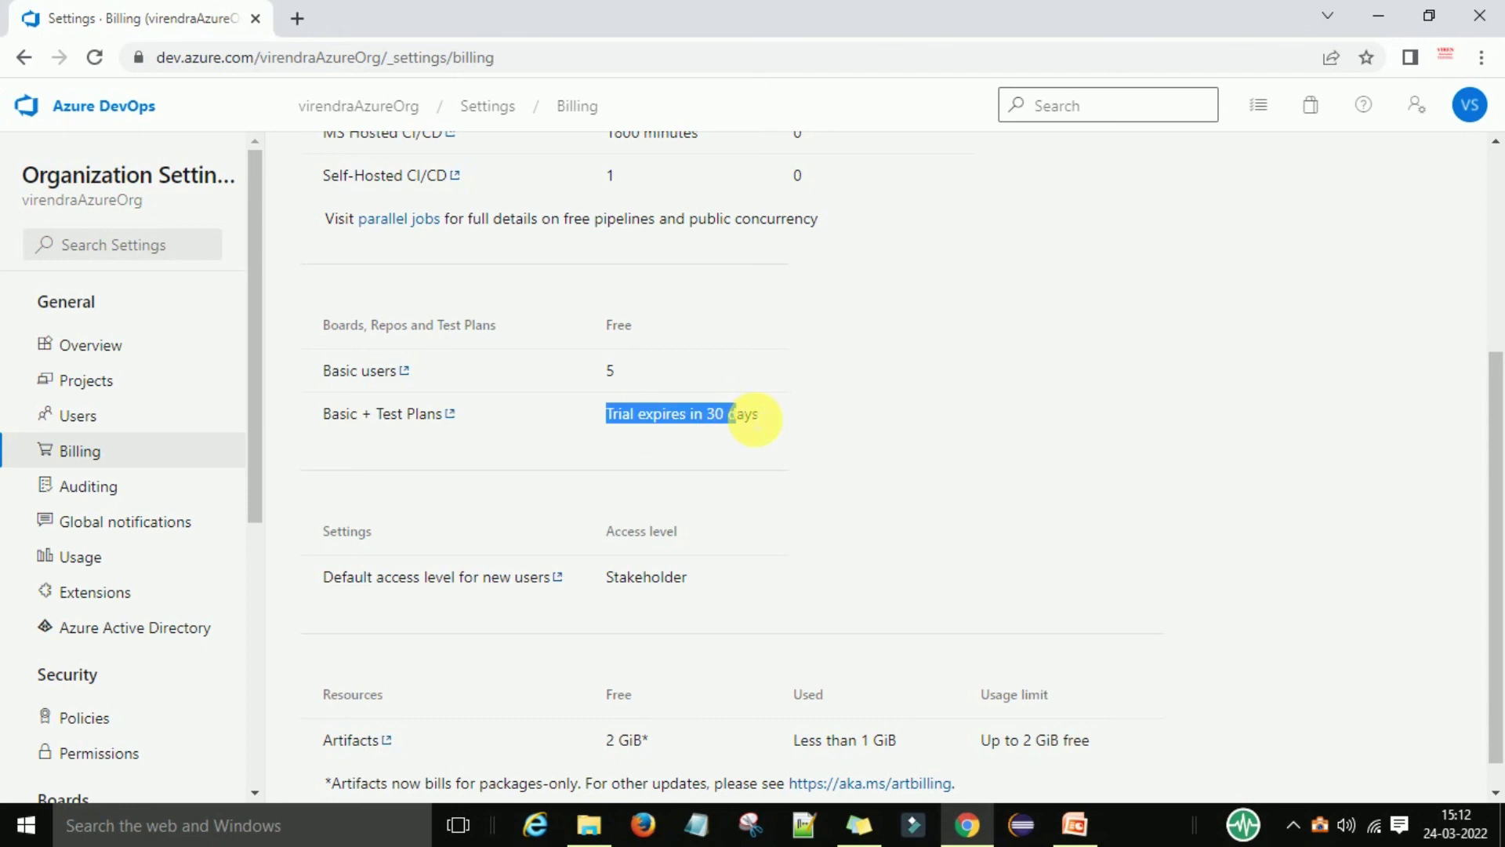
click(658, 431)
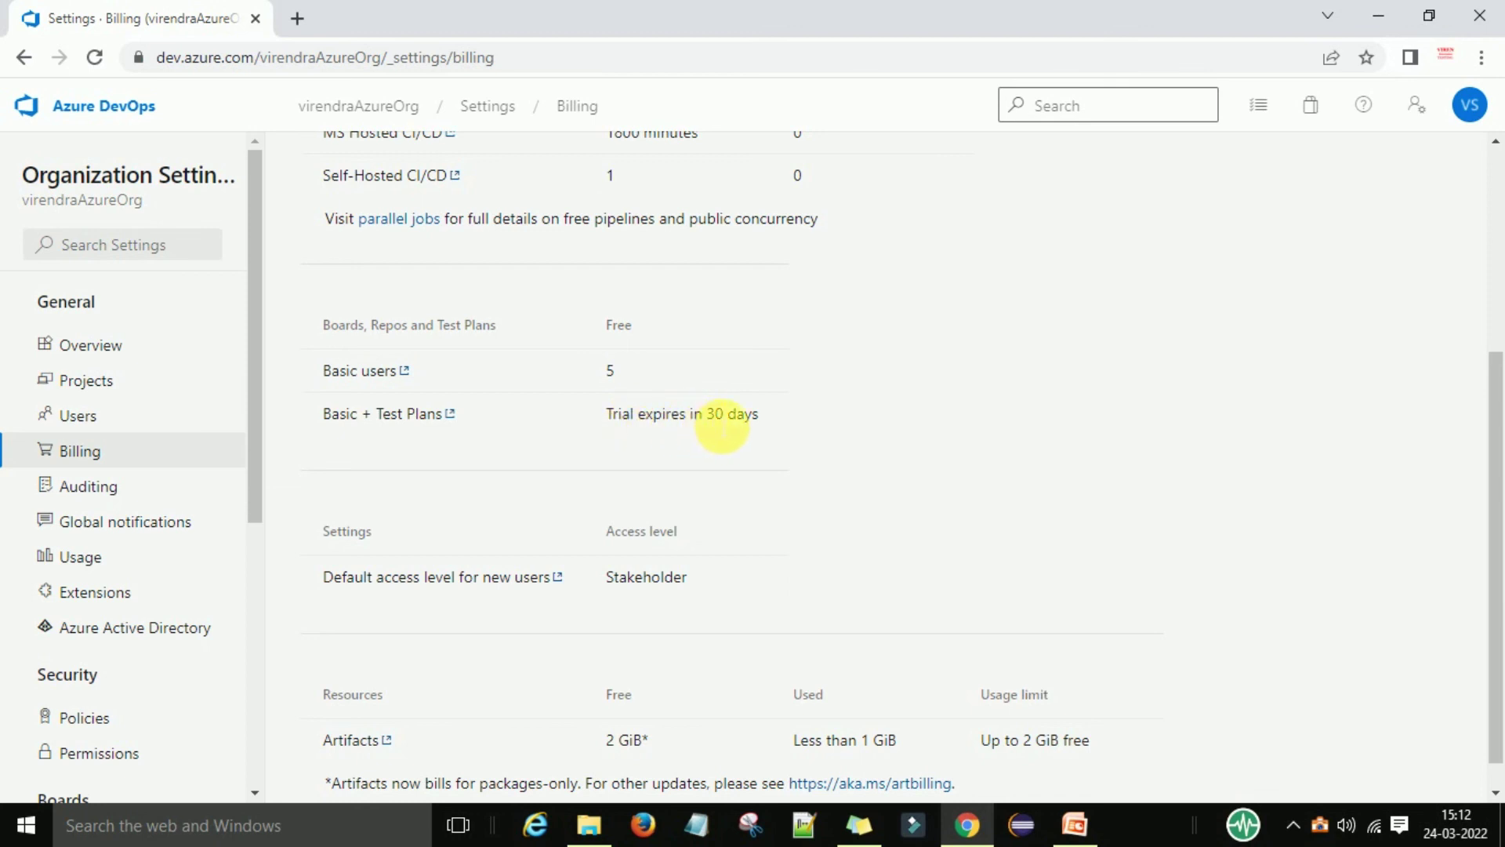
drag(773, 423, 608, 424)
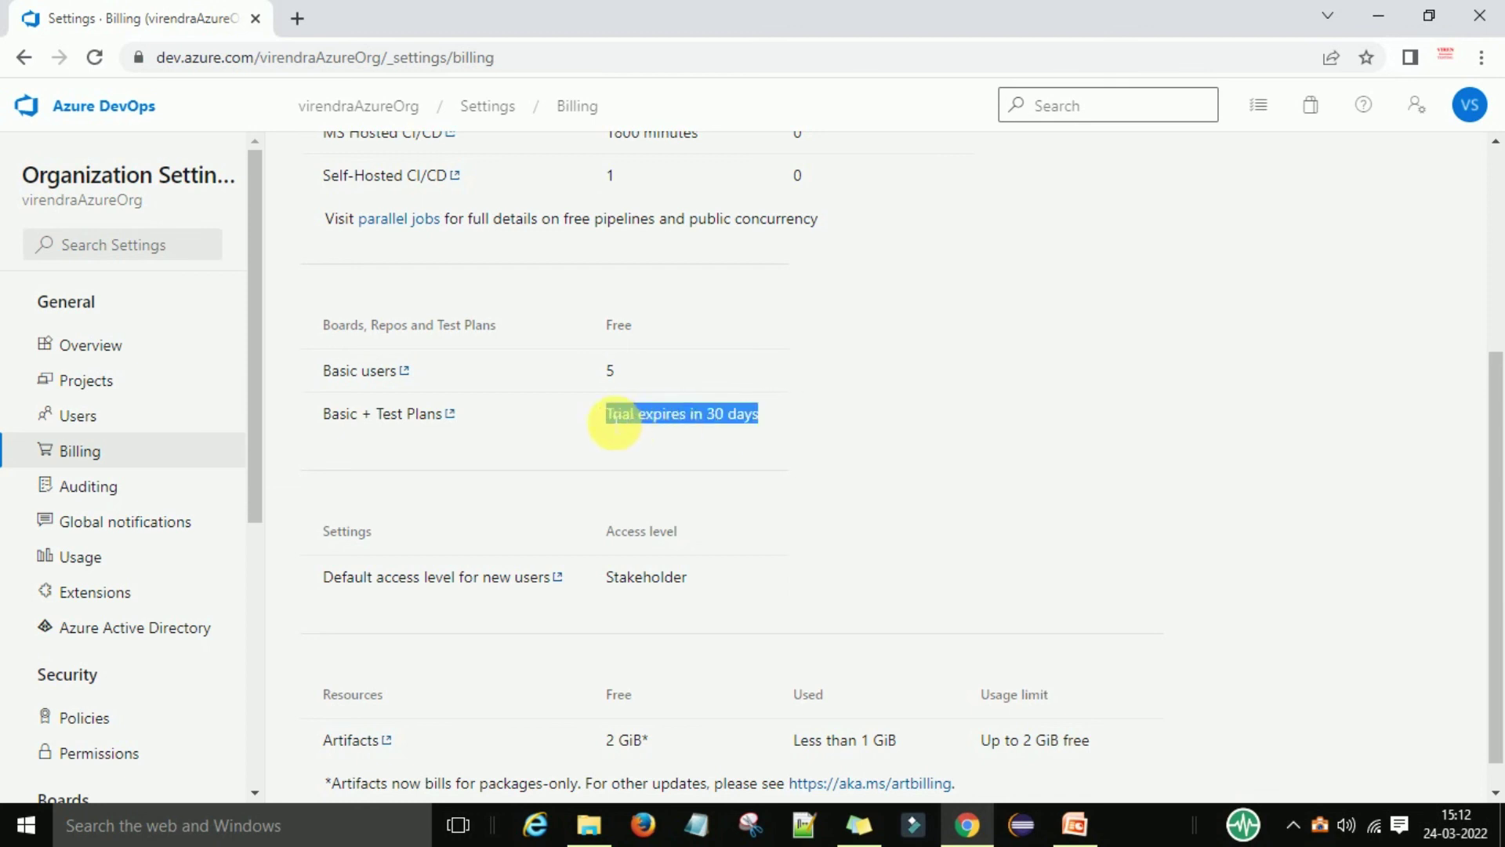
click(668, 432)
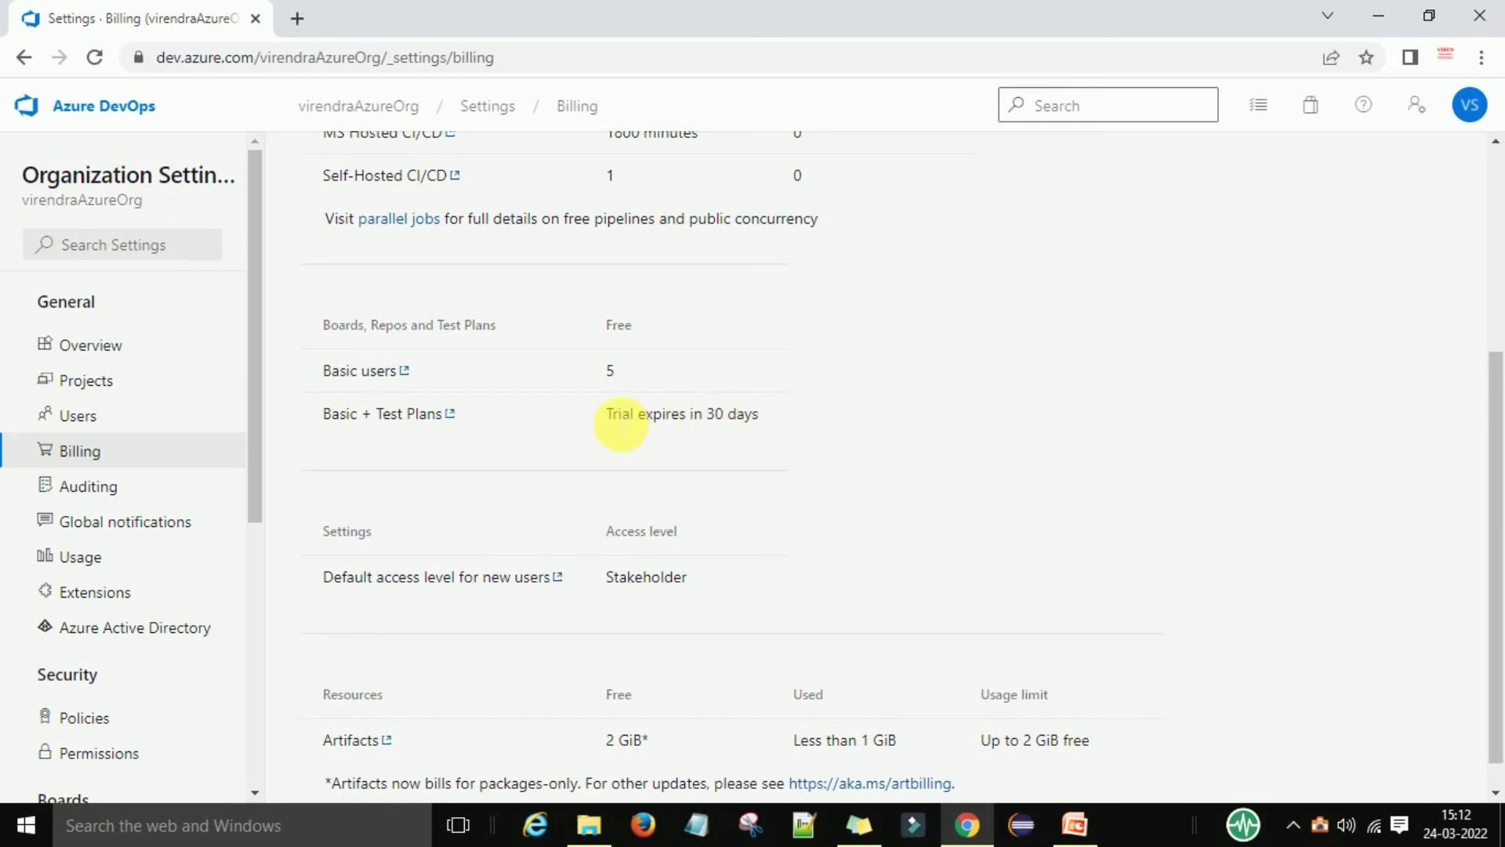
Open the Basic + Test Plans docs link and scroll to the 30-day trial steps.
click(451, 414)
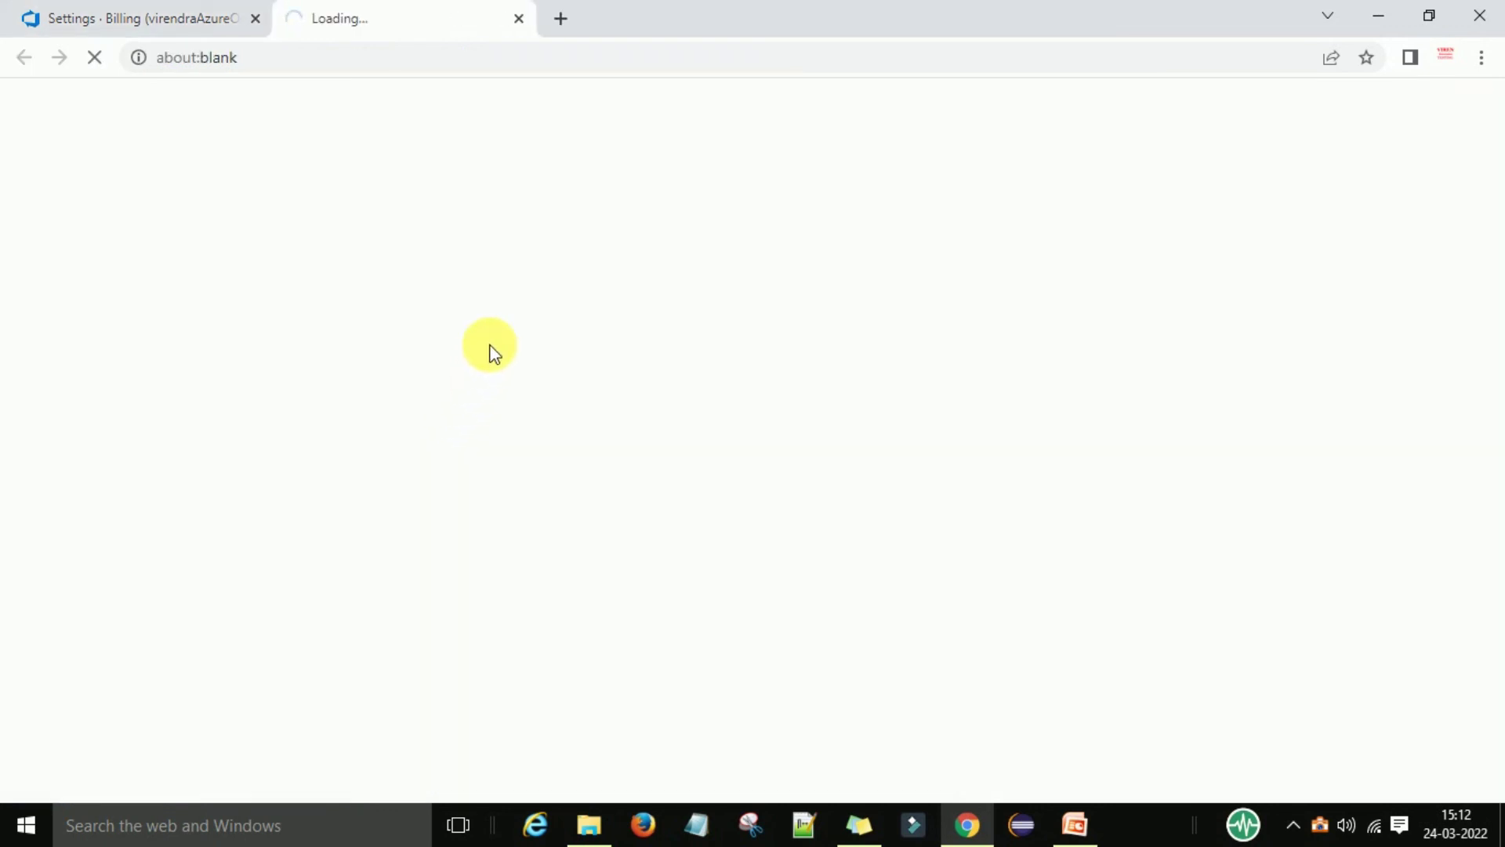
scroll(661, 448, down, 3)
scroll(661, 447, down, 15)
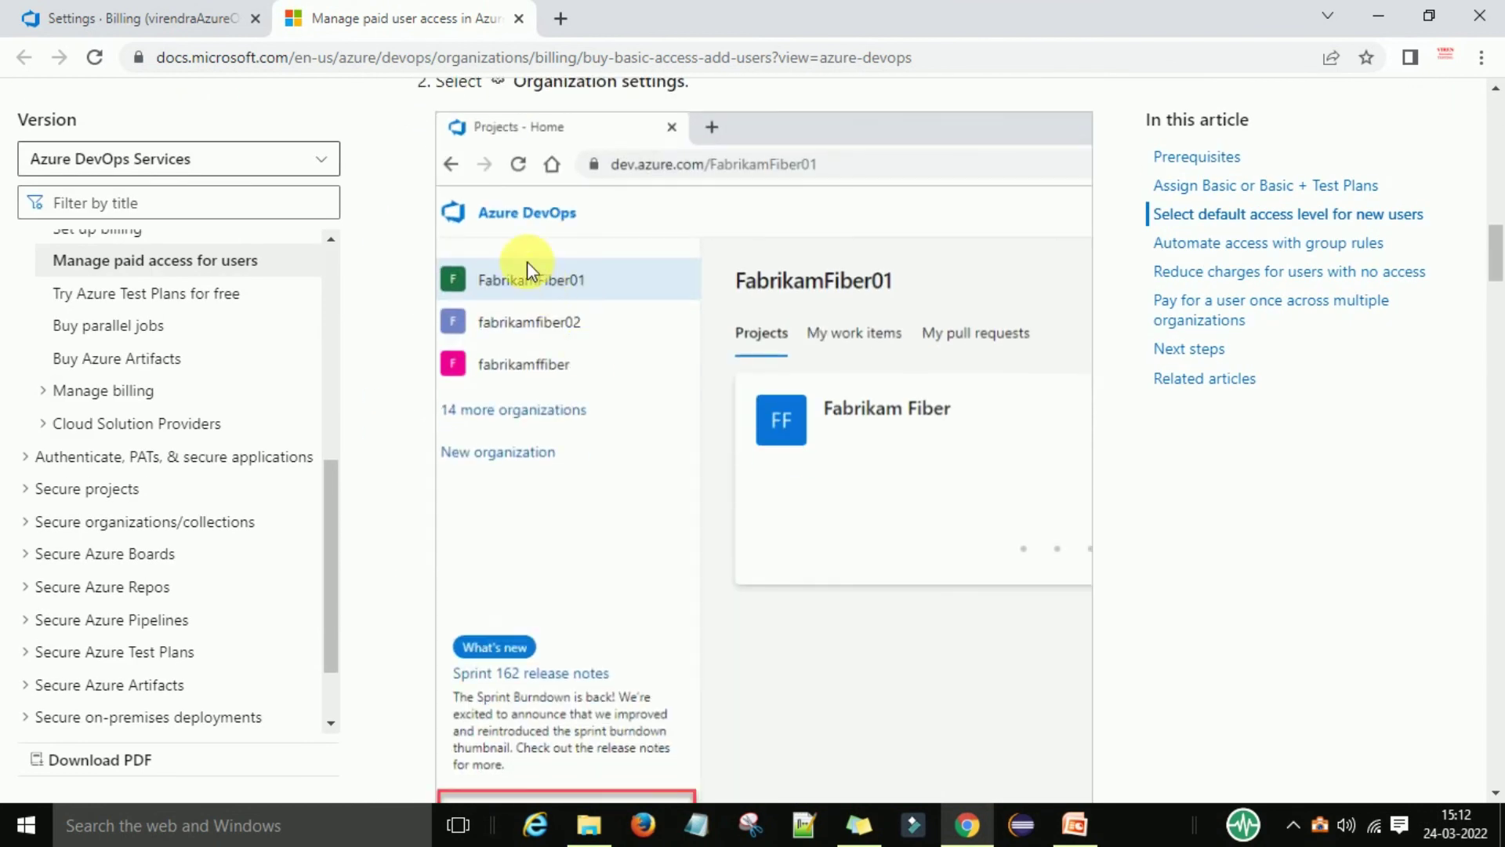
scroll(794, 427, down, 4)
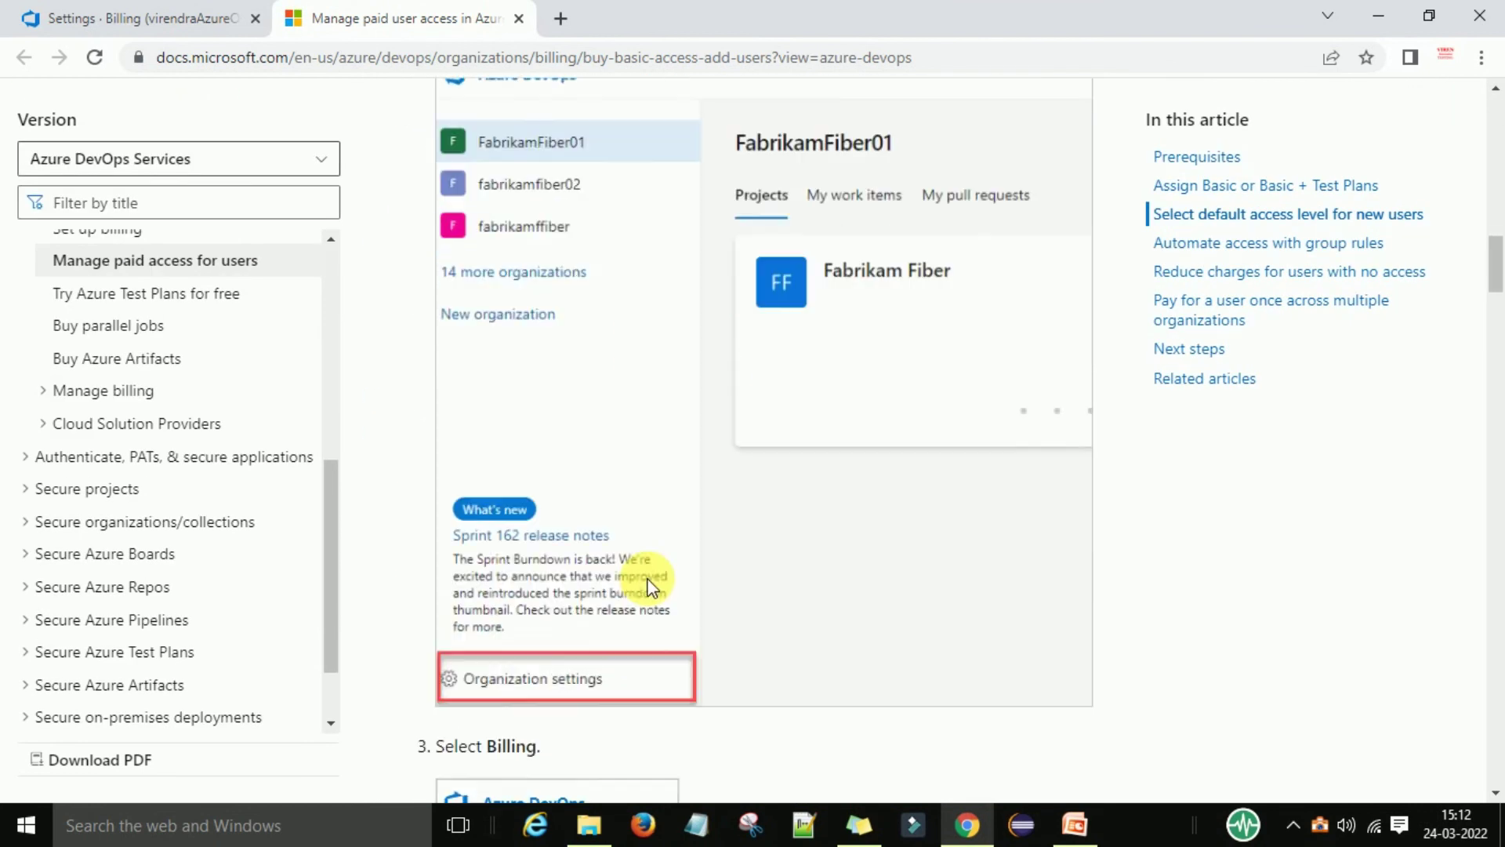
scroll(572, 482, down, 4)
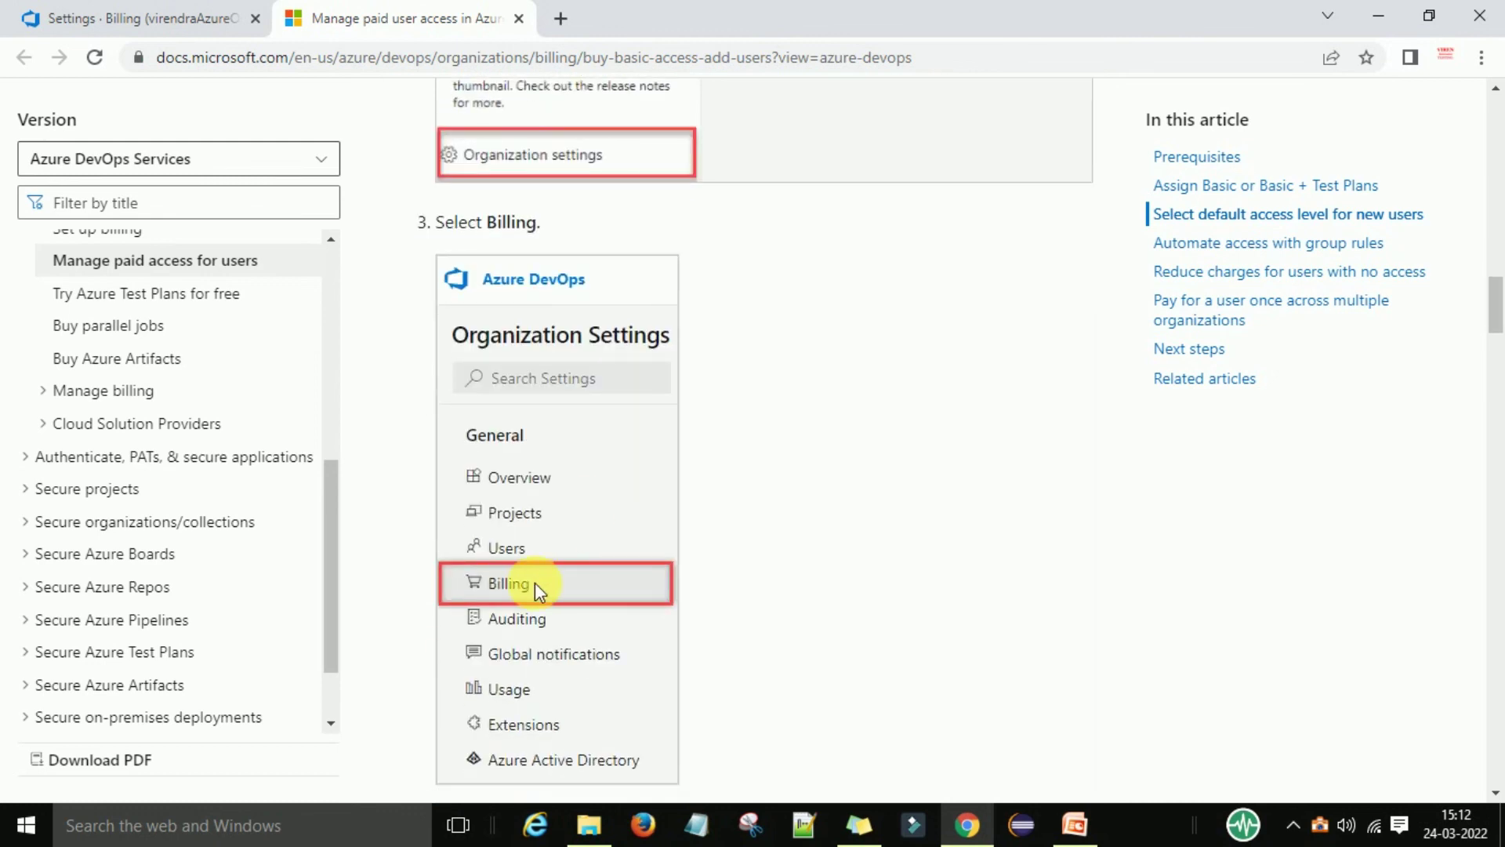
scroll(515, 589, down, 8)
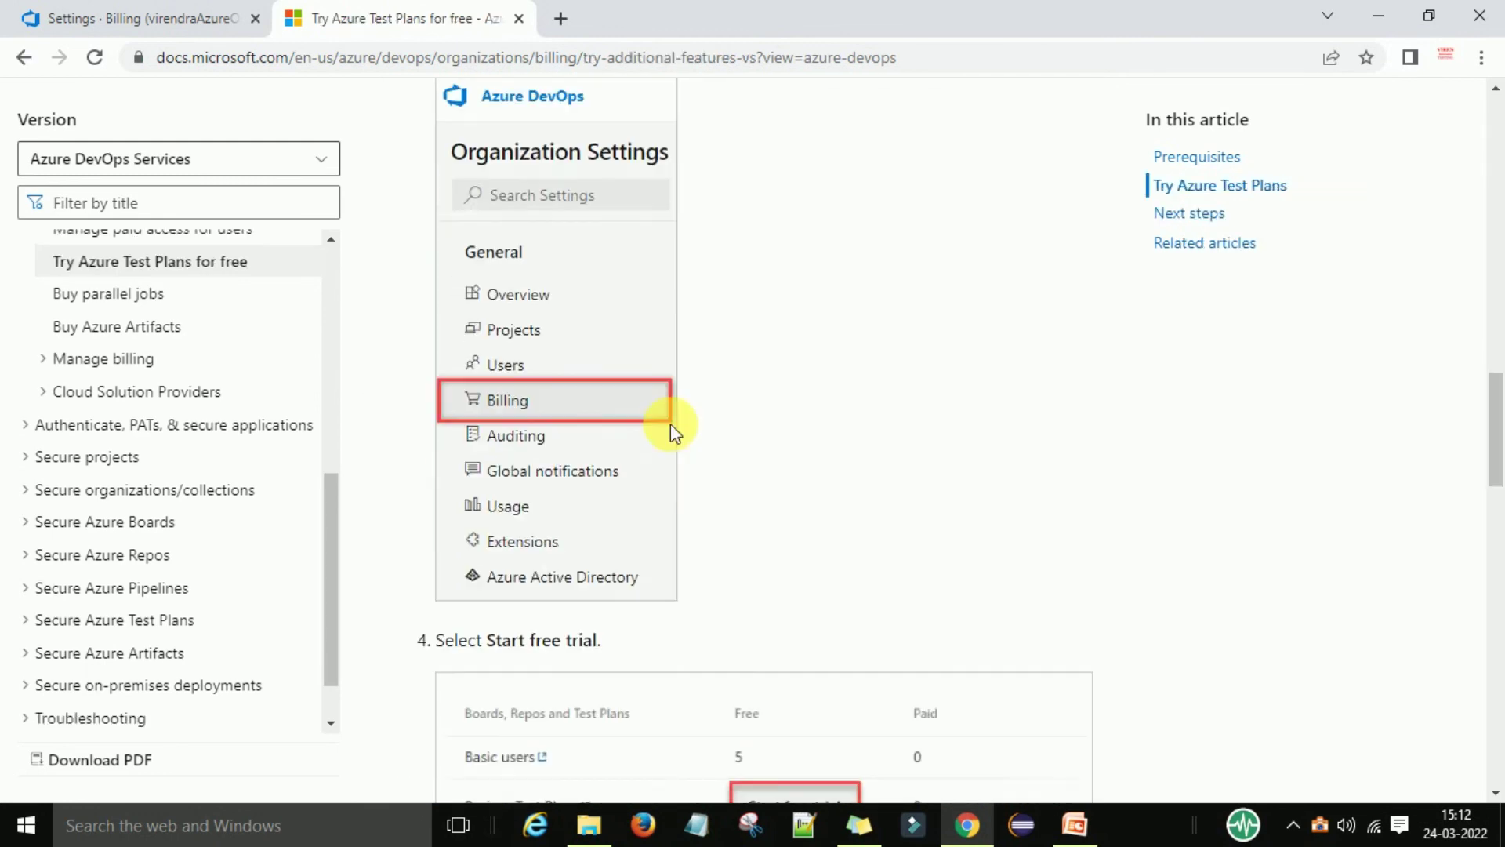
scroll(670, 424, down, 5)
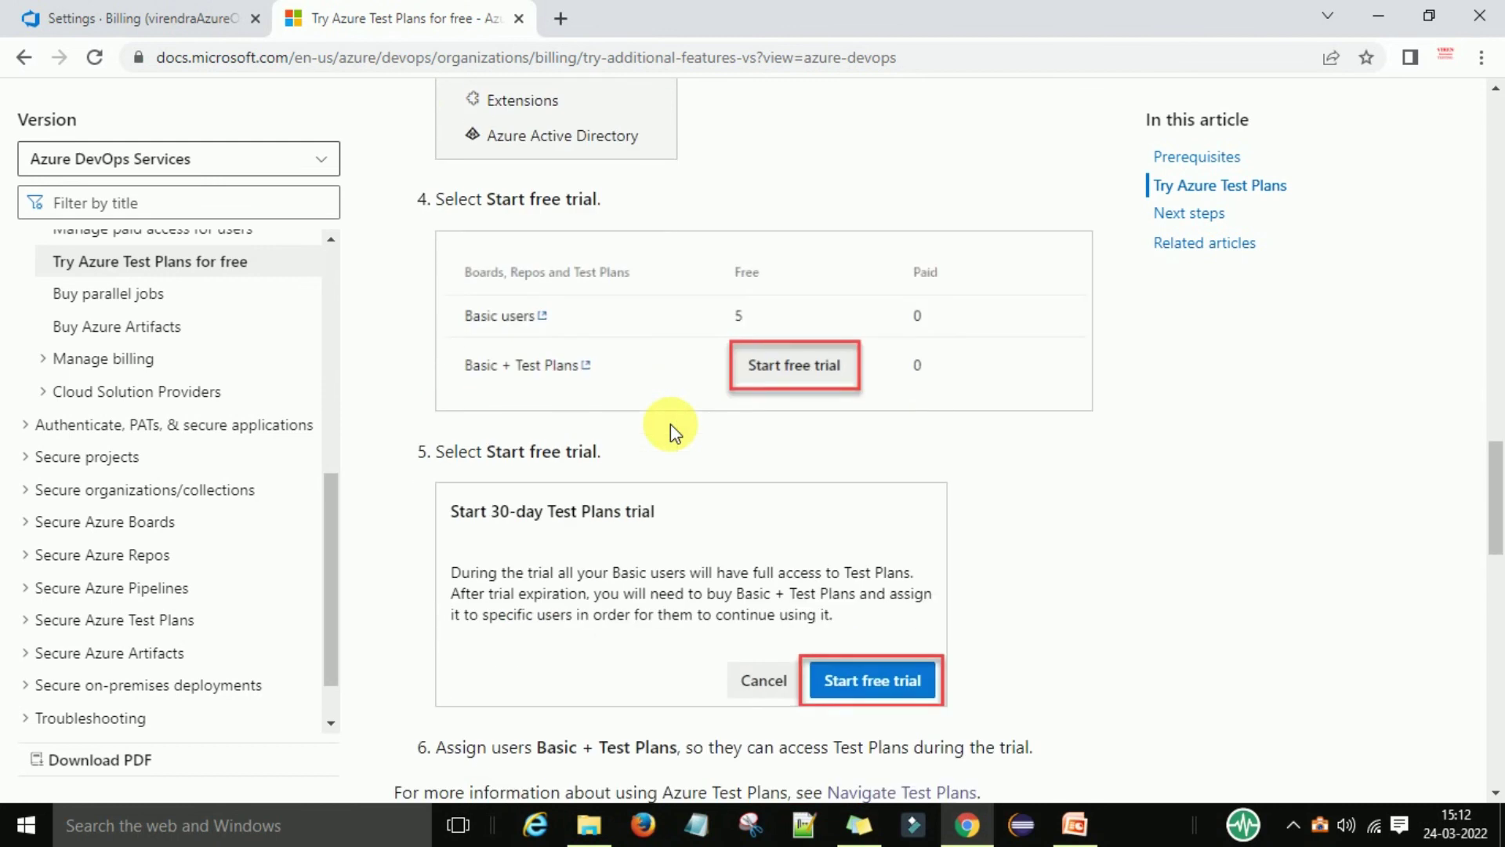
scroll(670, 423, up, 4)
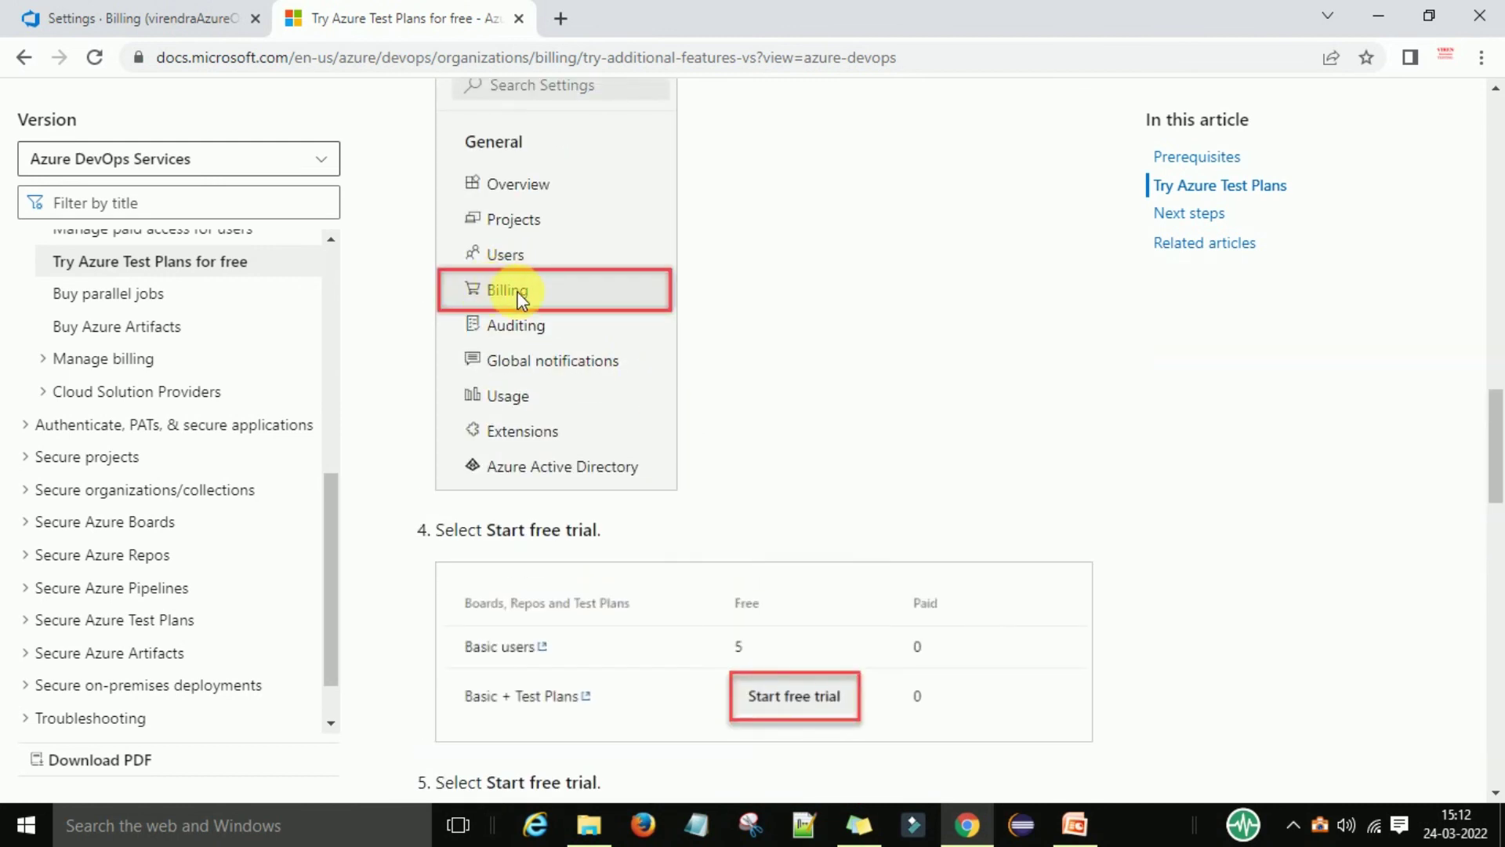
scroll(671, 528, down, 3)
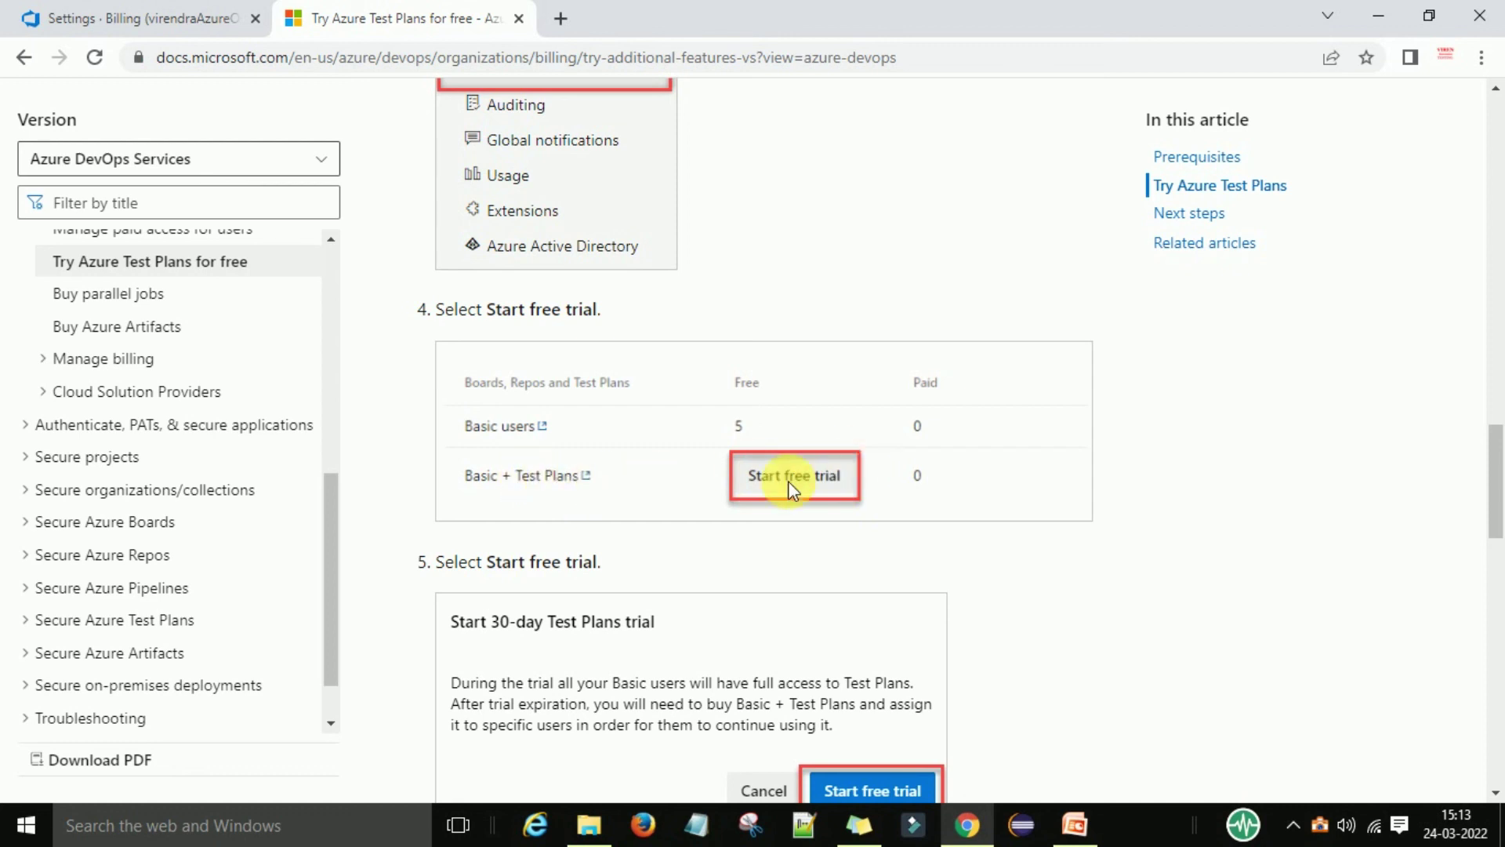
scroll(727, 509, down, 3)
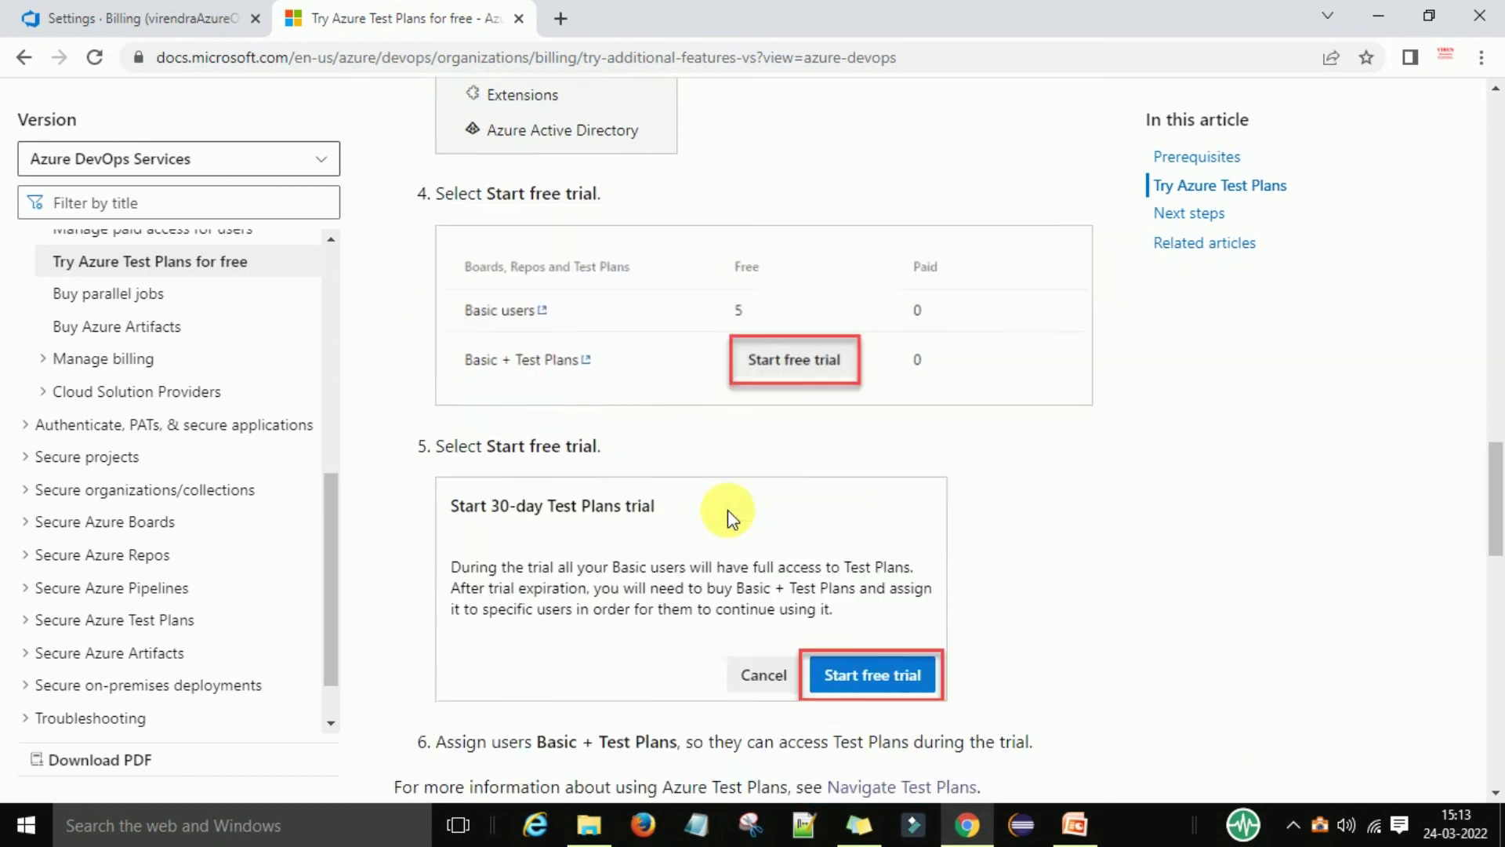